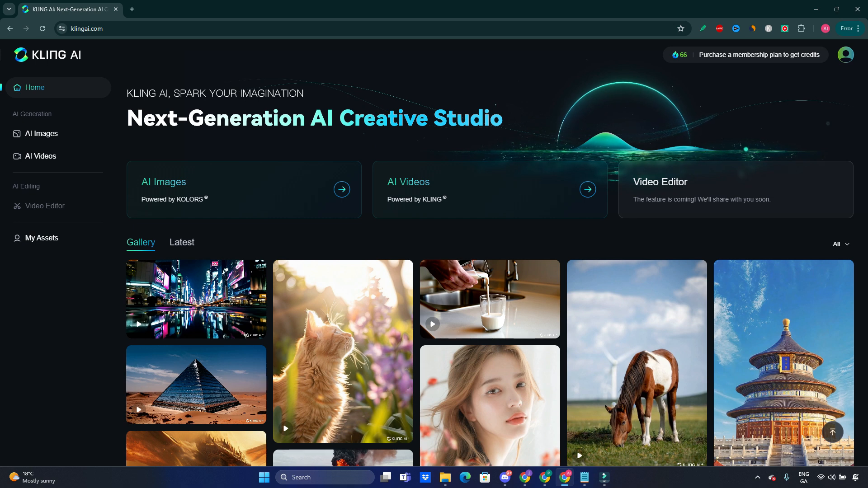
- Check the credit expiry details and browse the home page gallery of AI-generated images and videos
mouse_move(679, 55)
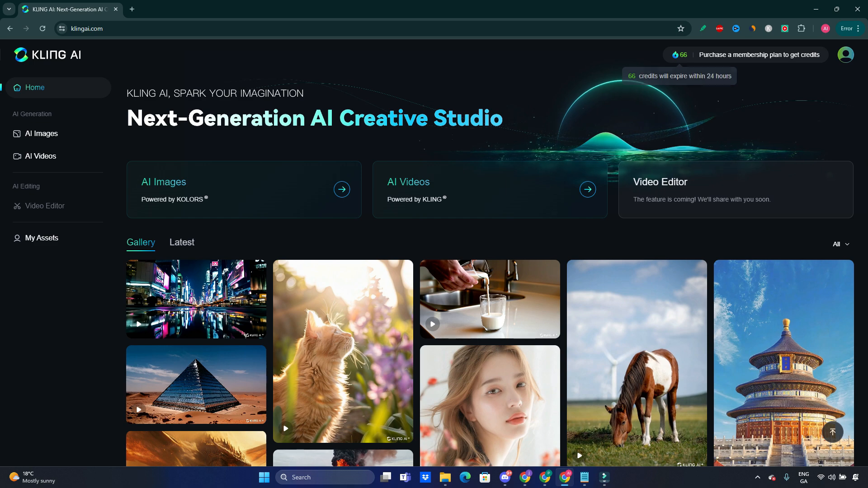
scroll(490, 298, down, 5)
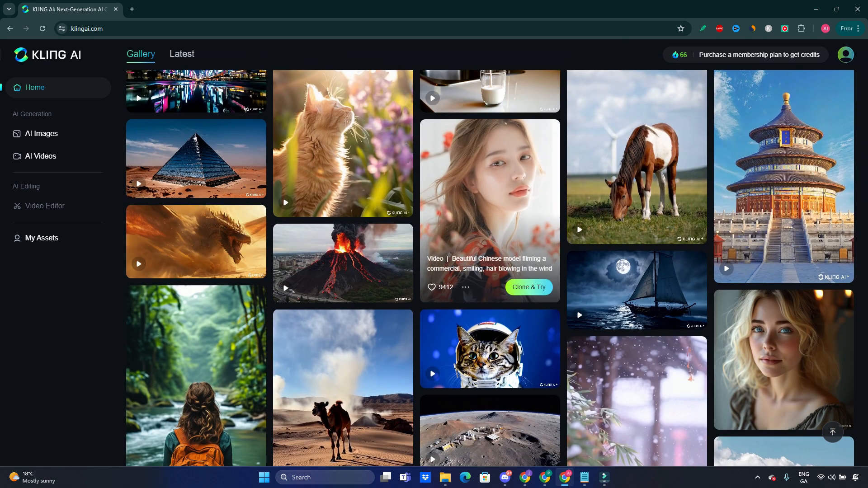
scroll(490, 298, down, 5)
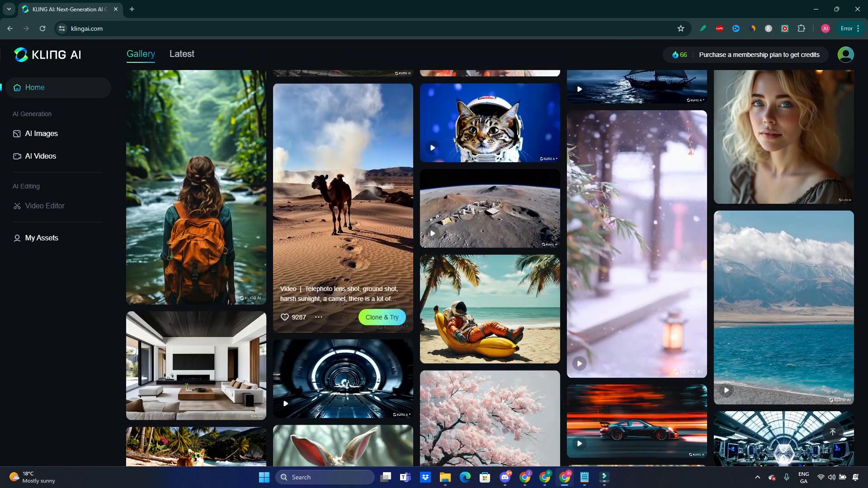
scroll(344, 208, down, 2)
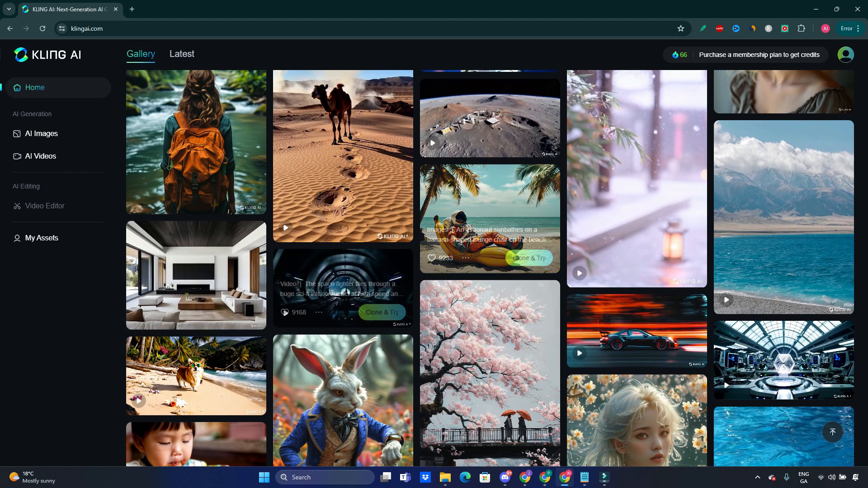
scroll(343, 253, down, 4)
scroll(344, 253, down, 12)
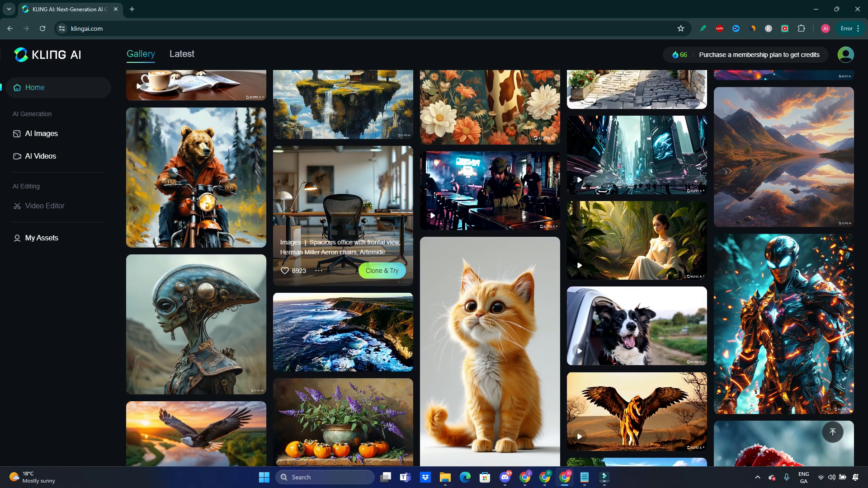
scroll(343, 253, down, 2)
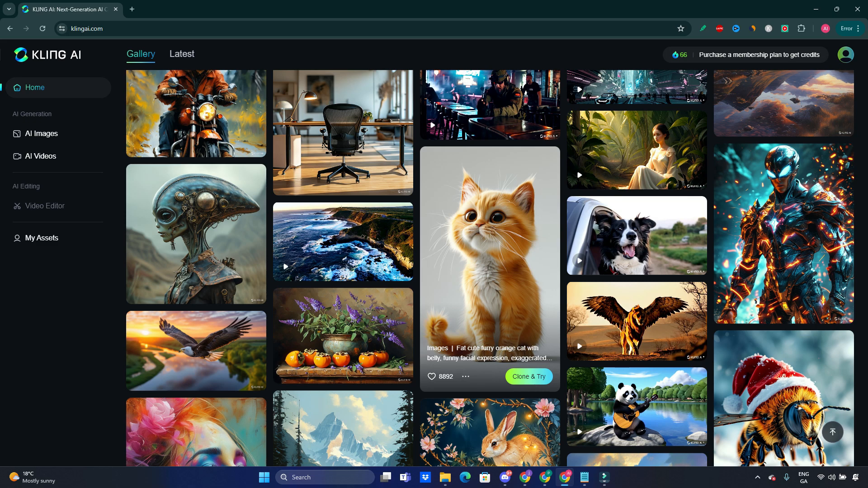
mouse_move(466, 377)
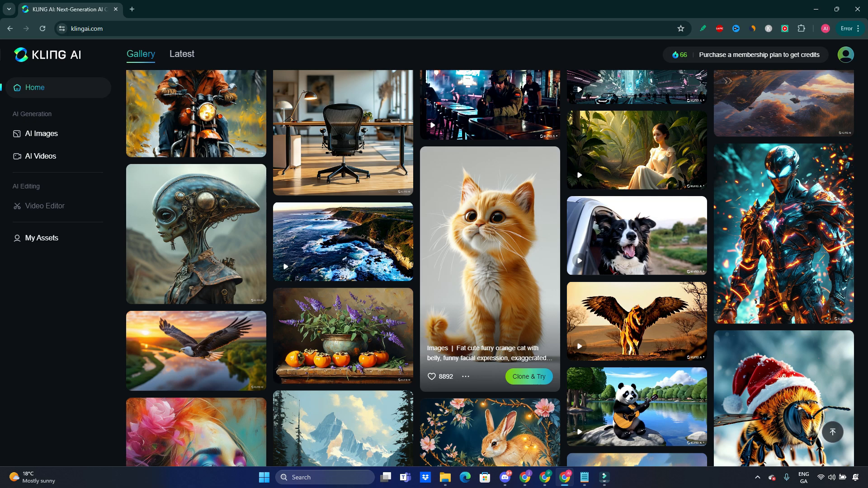
scroll(490, 317, down, 6)
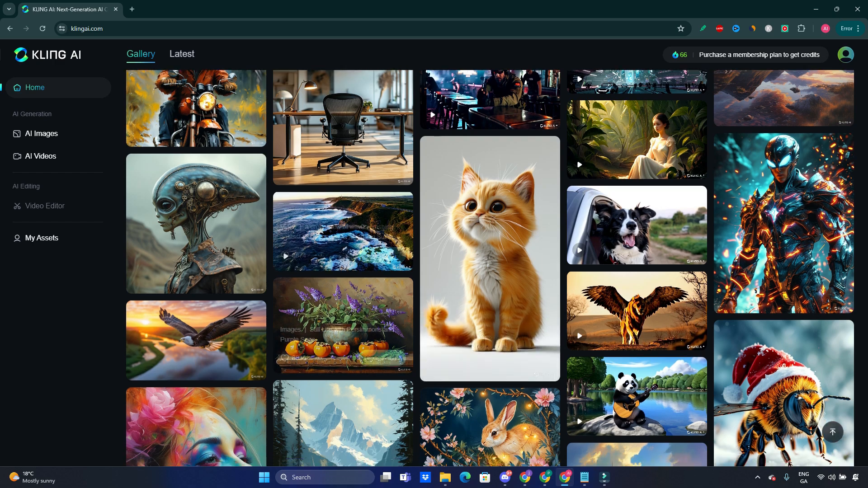
scroll(554, 316, down, 4)
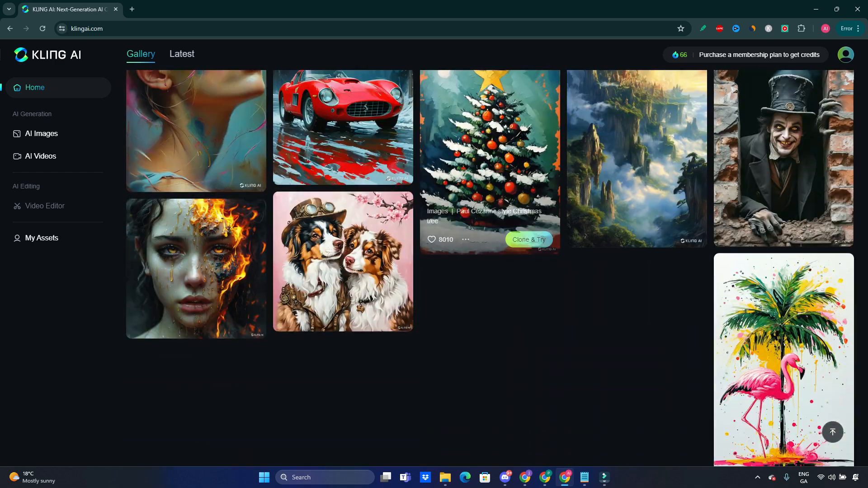
scroll(583, 317, down, 3)
scroll(583, 317, up, 7)
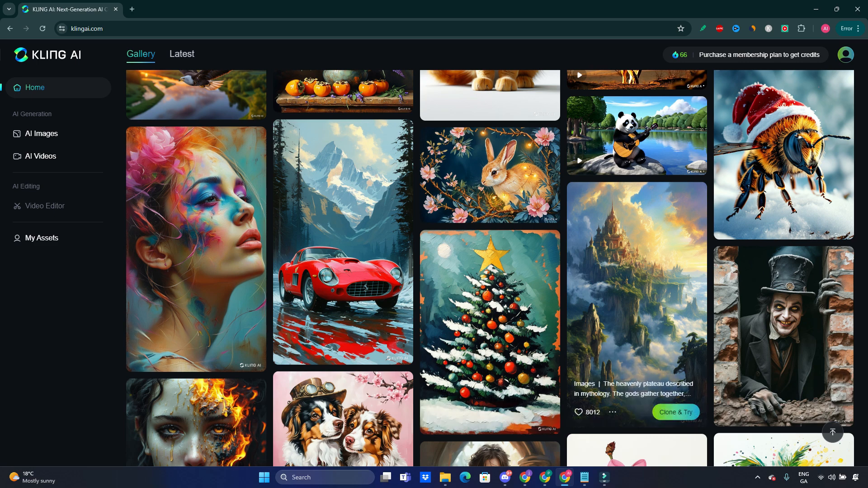
scroll(637, 294, up, 20)
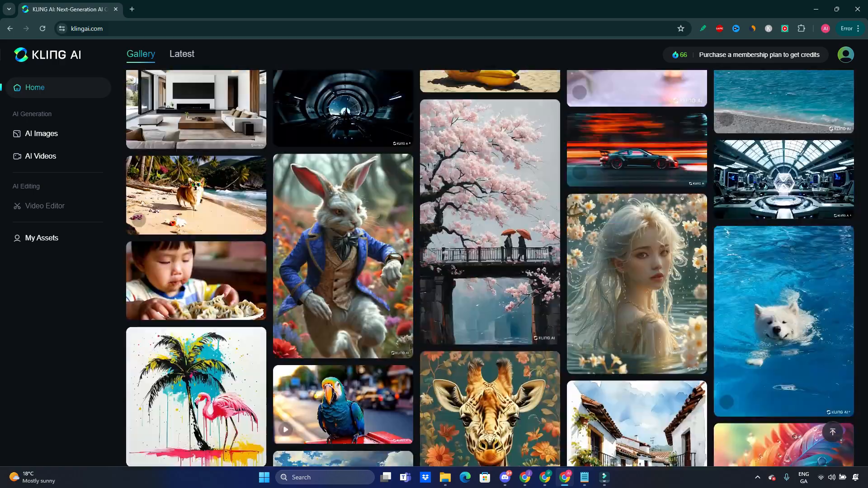
scroll(636, 294, up, 10)
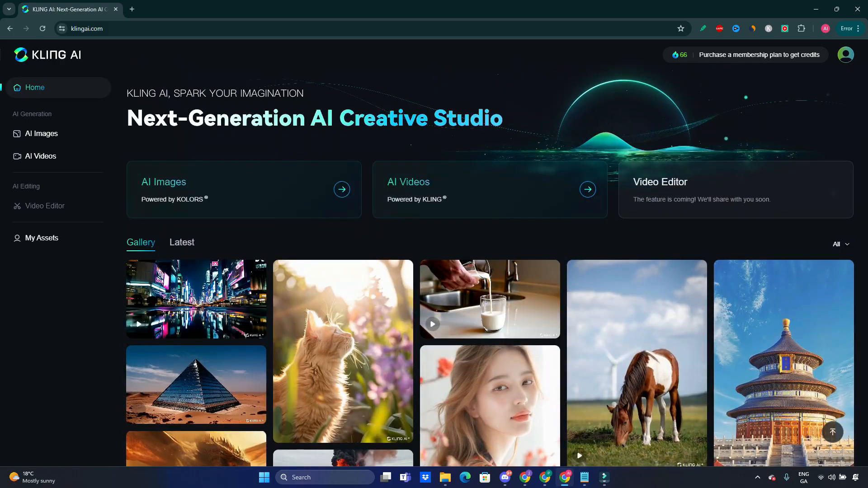
- Compare the membership plans across the yearly, half-yearly, quarterly and monthly billing periods, including their credit allowances
click(759, 54)
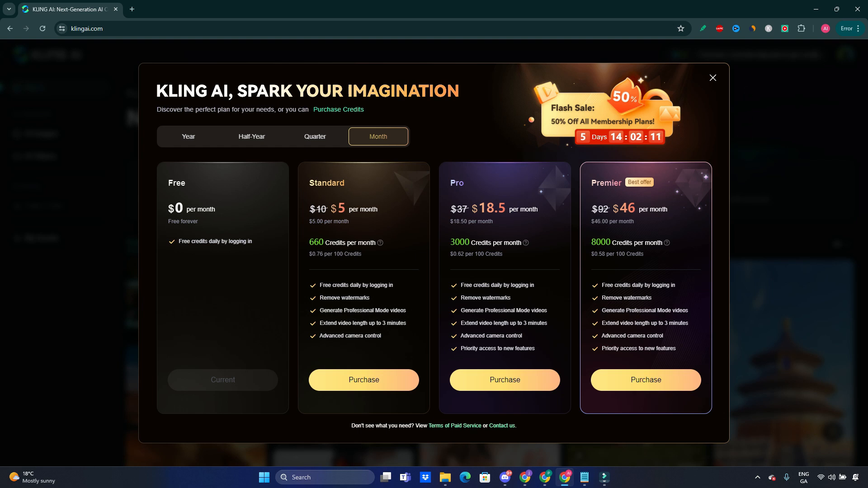
click(189, 137)
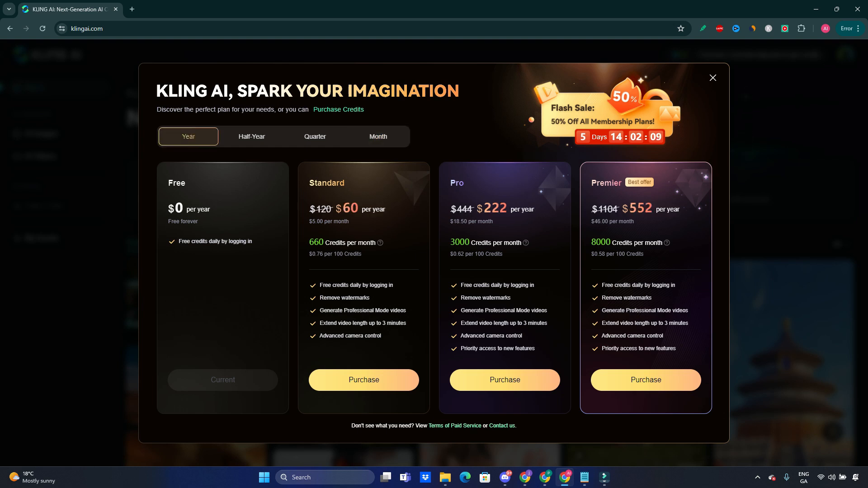
click(252, 137)
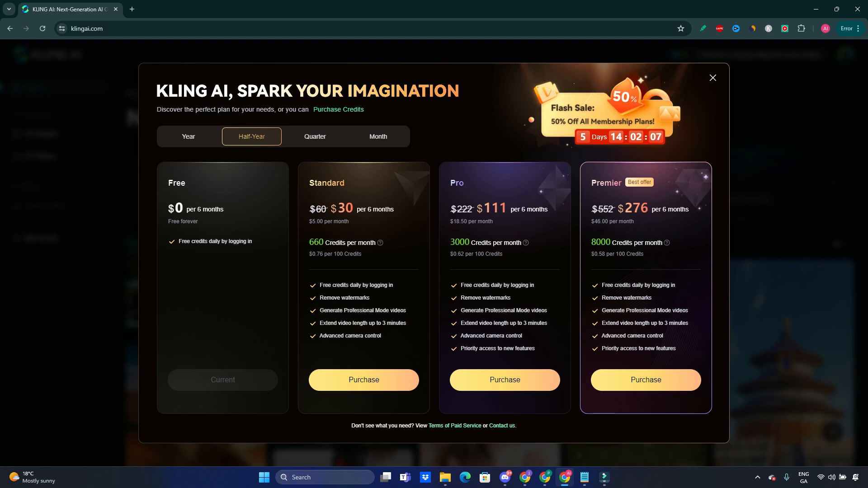
click(315, 137)
click(378, 137)
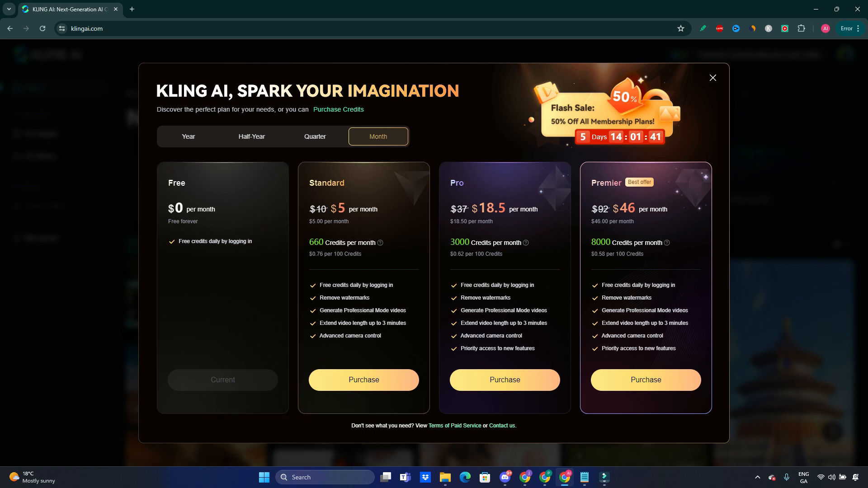
mouse_move(379, 243)
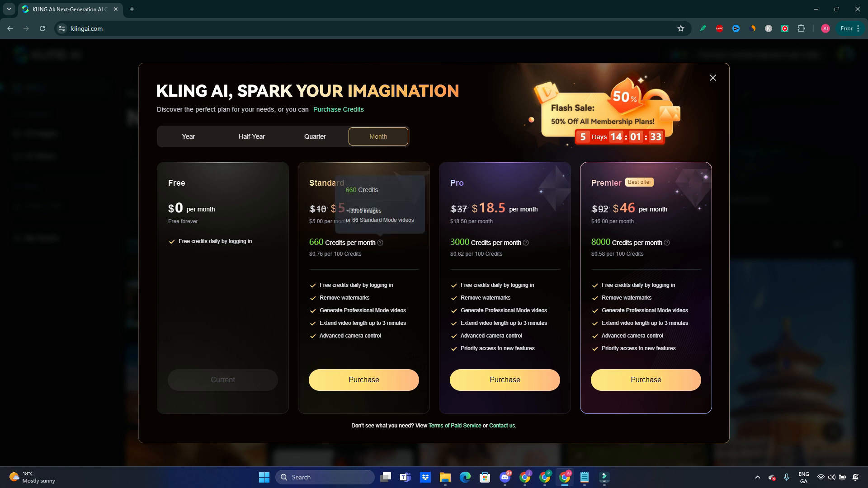
mouse_move(526, 243)
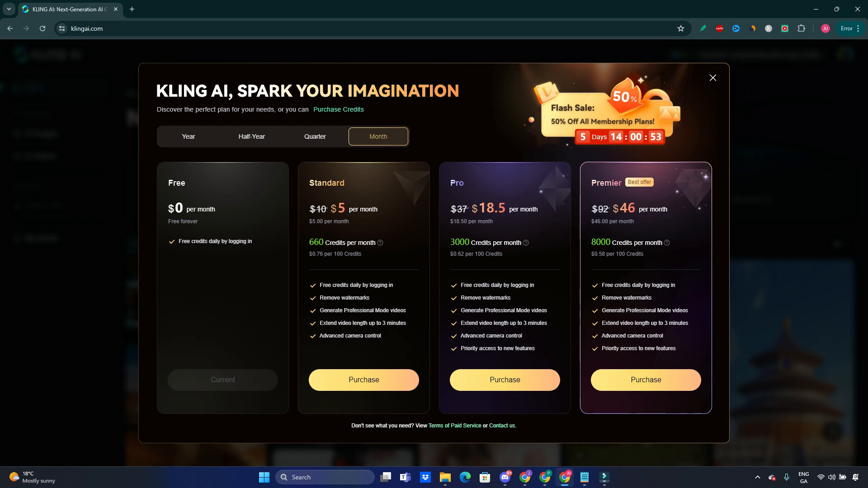
key(Escape)
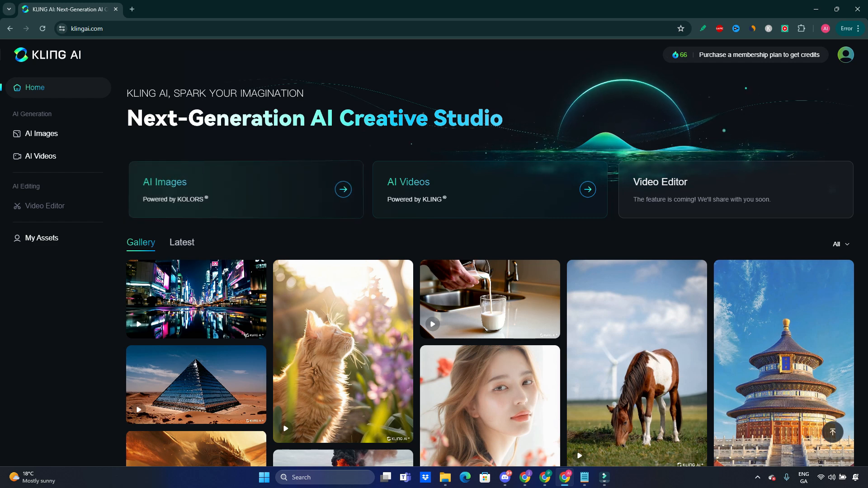
- Open the AI Images generator and enter the prompt "busy streets of ancient Rome"
click(246, 190)
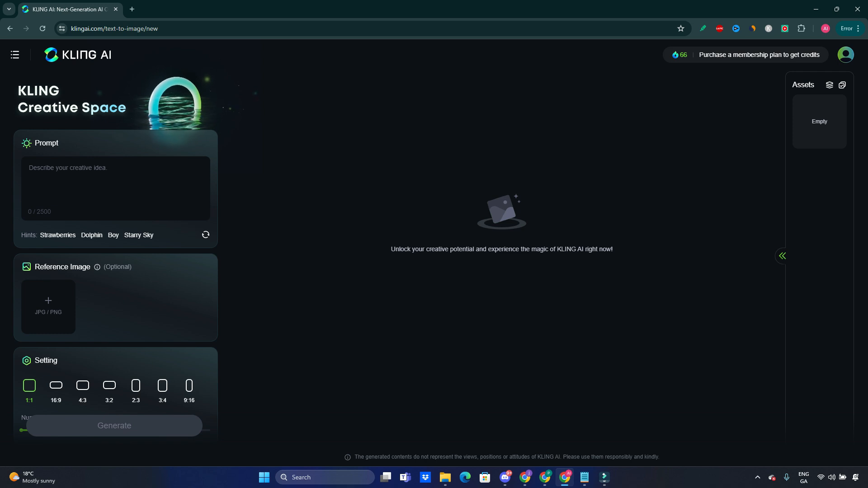
click(113, 185)
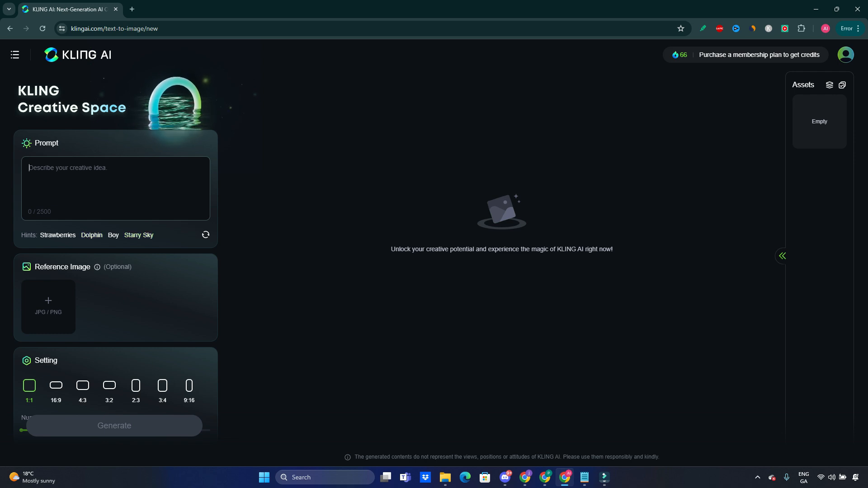
click(205, 234)
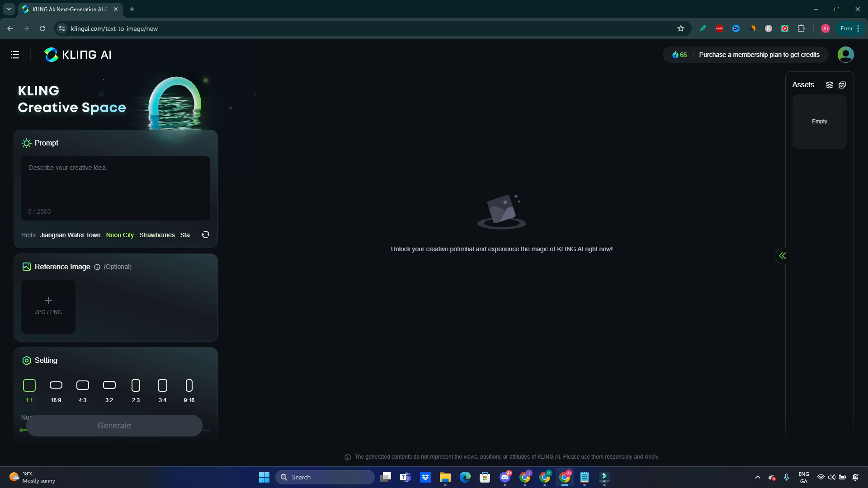
mouse_move(98, 267)
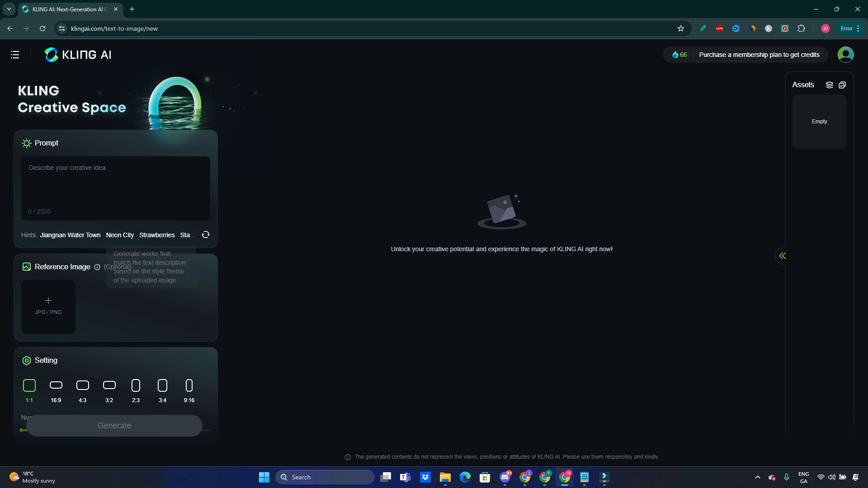
click(98, 186)
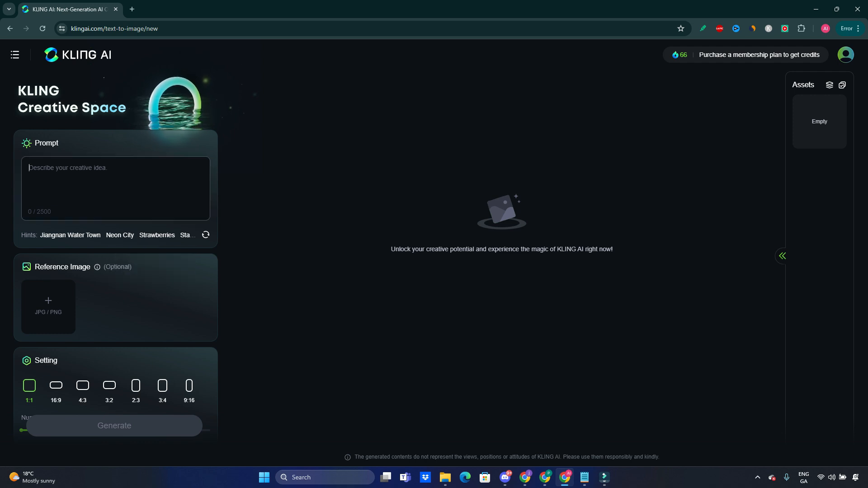
text(busy streets of ancient Rome)
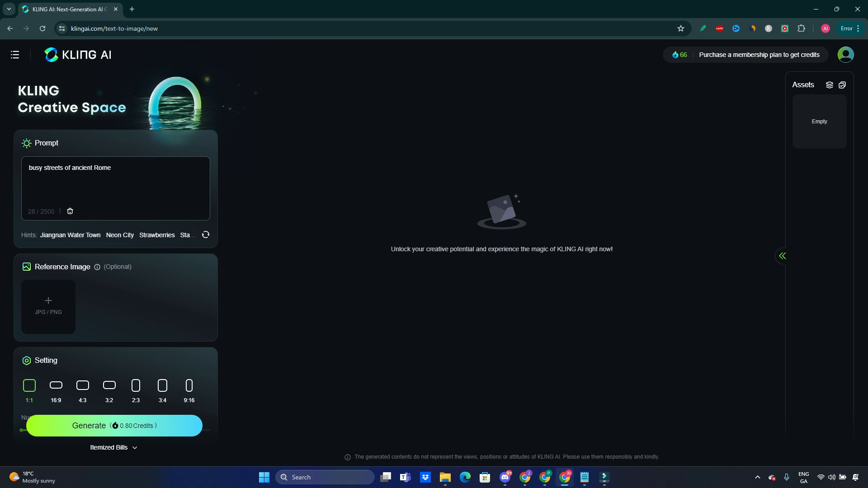
- Upload the picture of a crowded ancient Roman street as the reference image
click(97, 267)
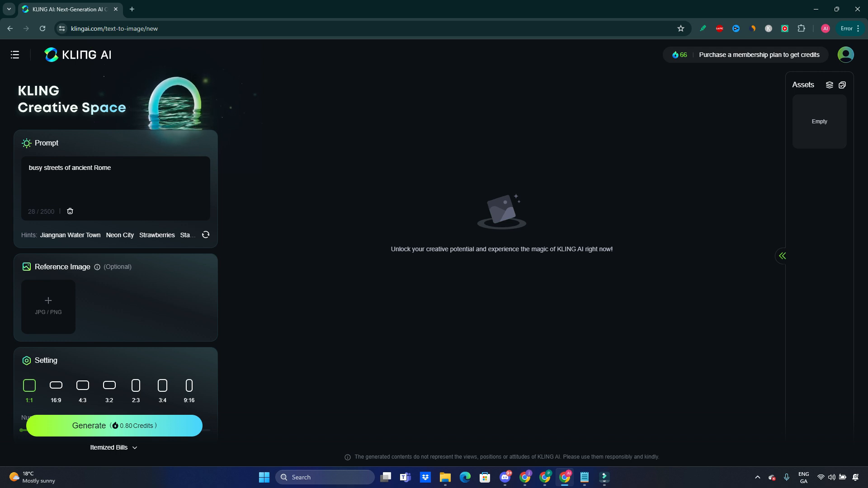
click(48, 307)
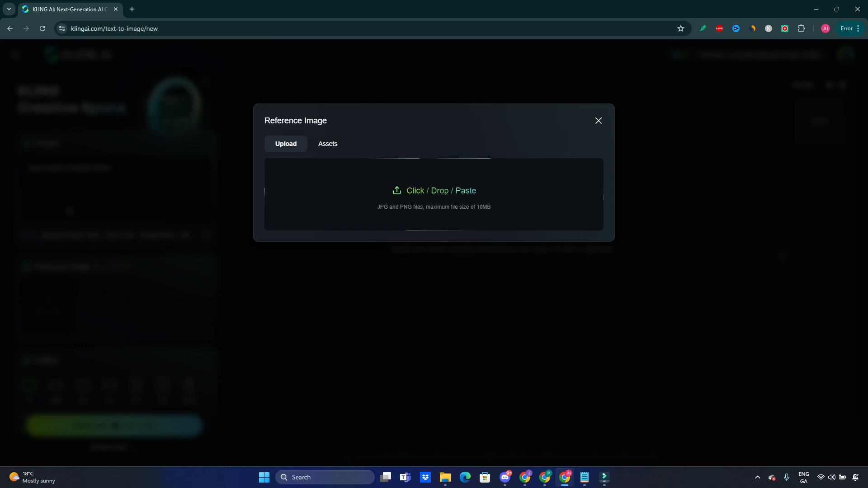
click(598, 121)
click(48, 306)
drag(588, 265, 414, 221)
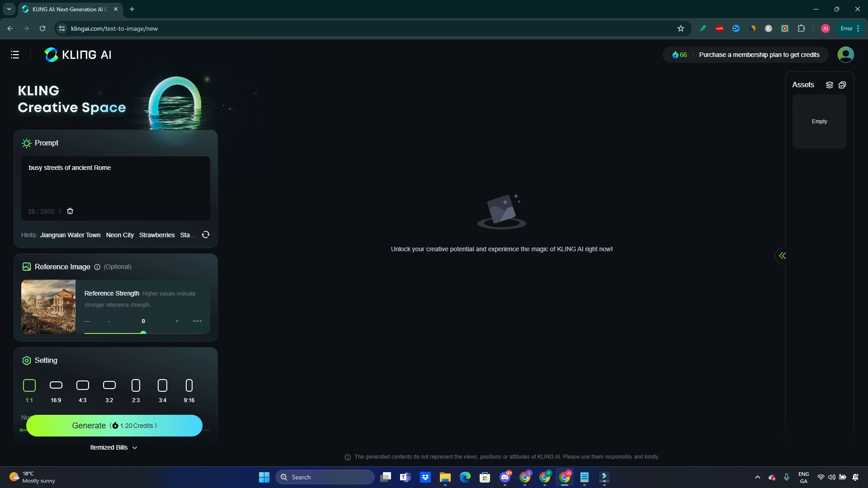
- Set the reference image's strength to the maximum level (+++)
mouse_move(143, 333)
mouse_down()
mouse_move(166, 333)
mouse_move(137, 325)
mouse_up()
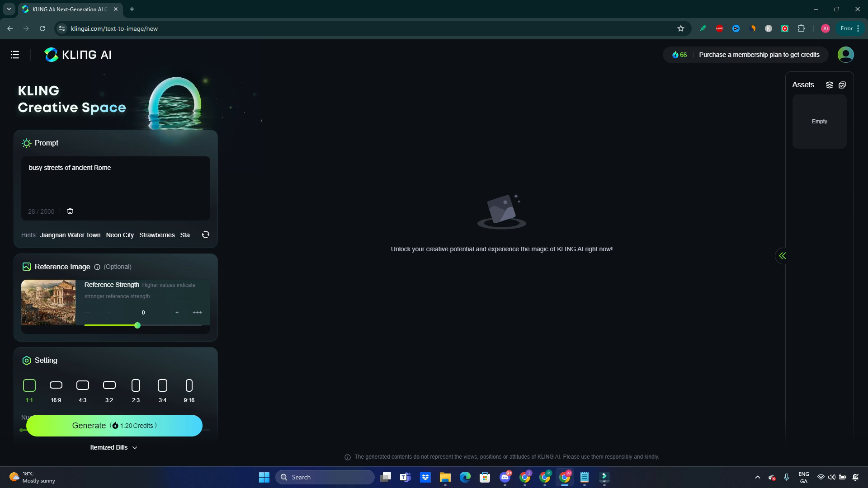
drag(137, 325, 197, 326)
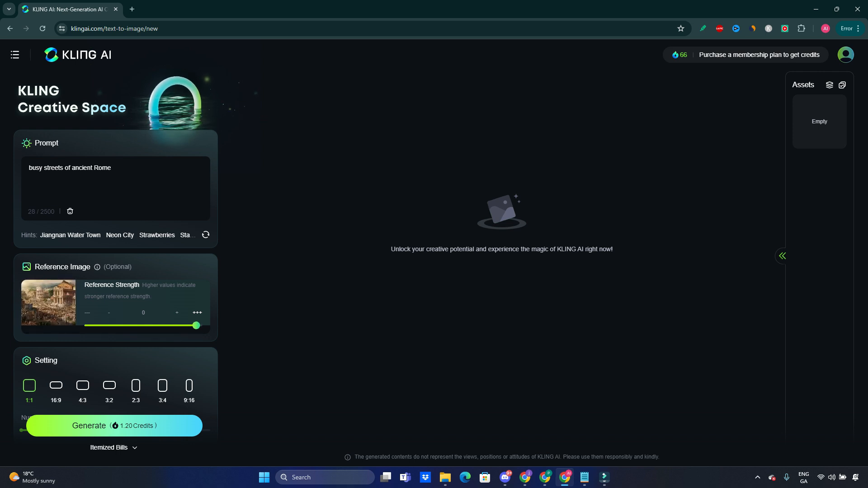
drag(196, 326, 90, 325)
drag(91, 325, 202, 326)
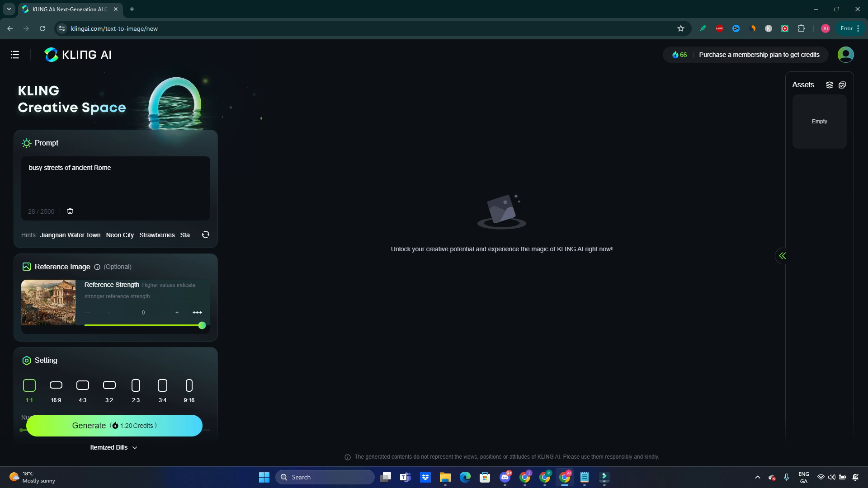
- Keep the 1:1 aspect ratio after trying 9:16, and set the number of images to 9
scroll(116, 280, down, 1)
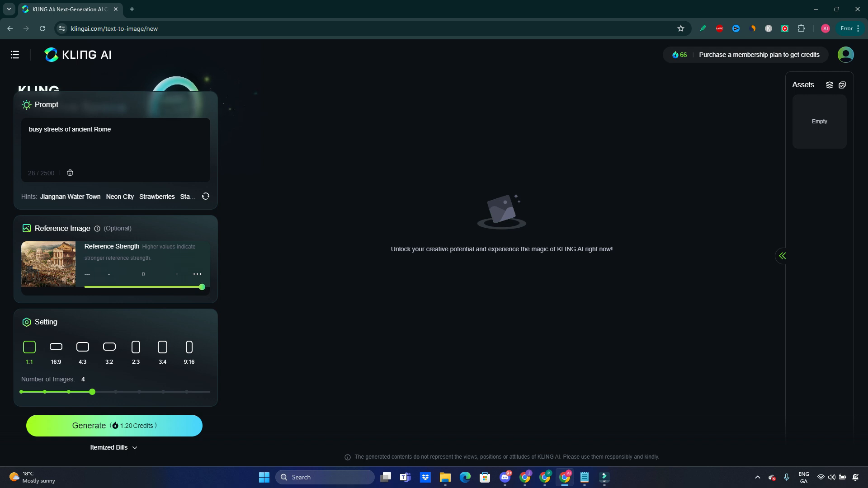
click(189, 347)
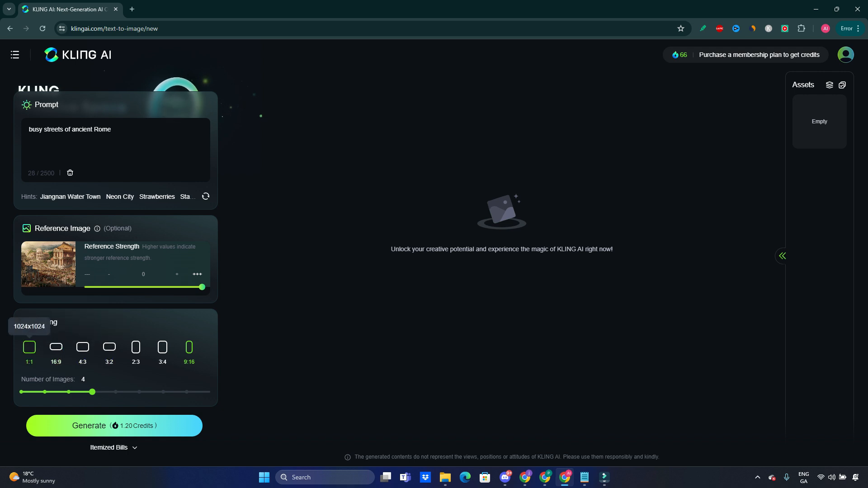
click(29, 348)
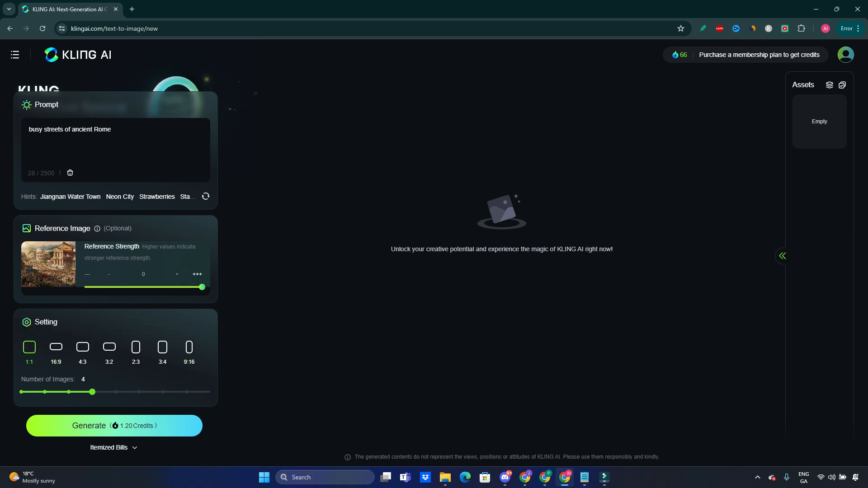
drag(92, 392, 68, 392)
drag(69, 391, 210, 392)
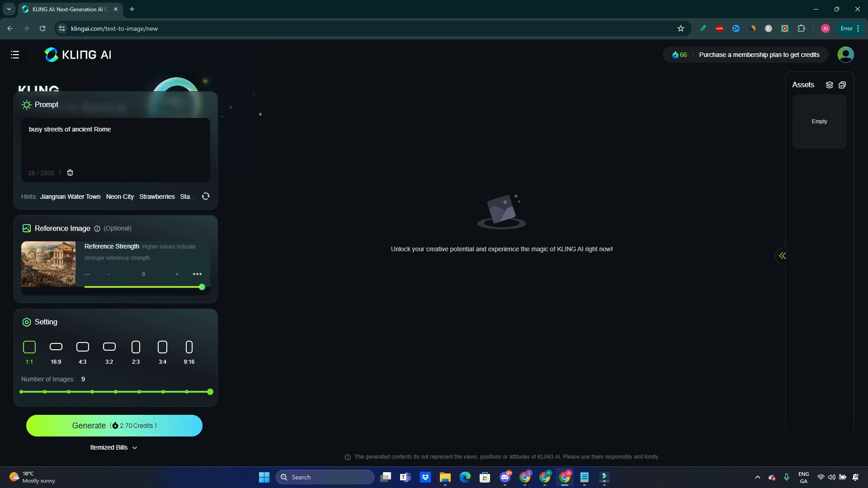
- Reduce the number of images to 3 and generate the ancient Rome pictures
mouse_move(210, 392)
drag(210, 392, 69, 392)
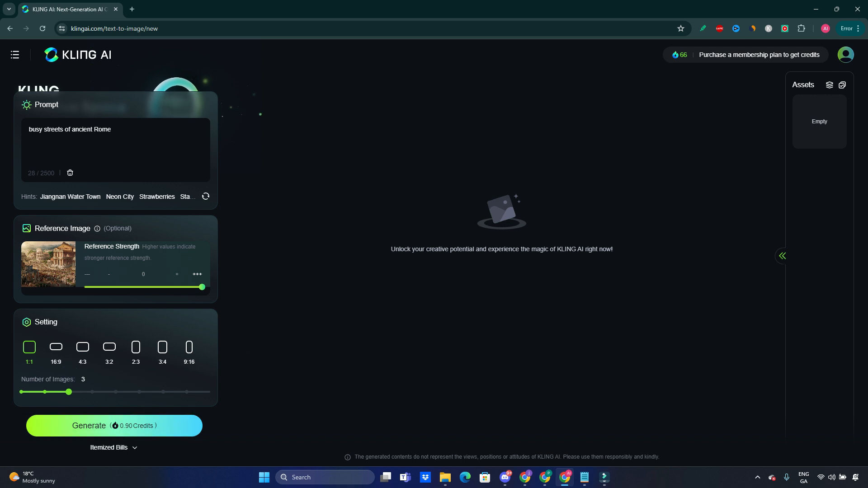
mouse_move(113, 447)
click(114, 426)
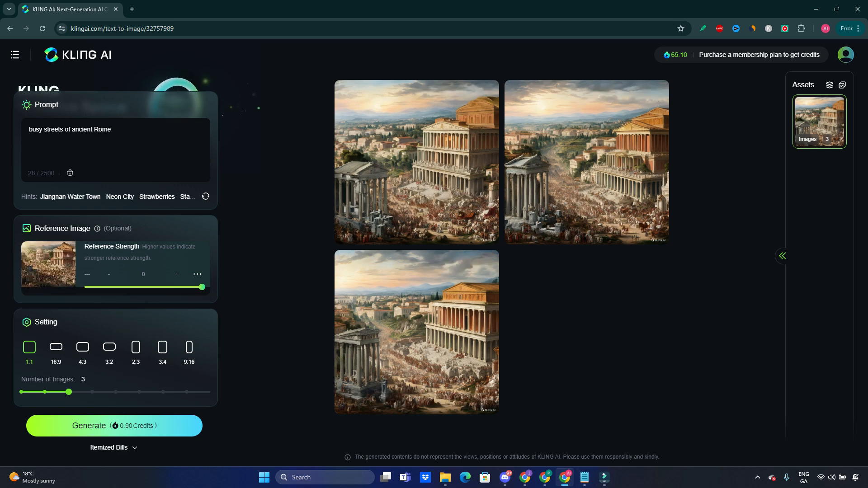
- View the original Roman street picture at full window size and compare it with the first generated image enlarged
click(445, 478)
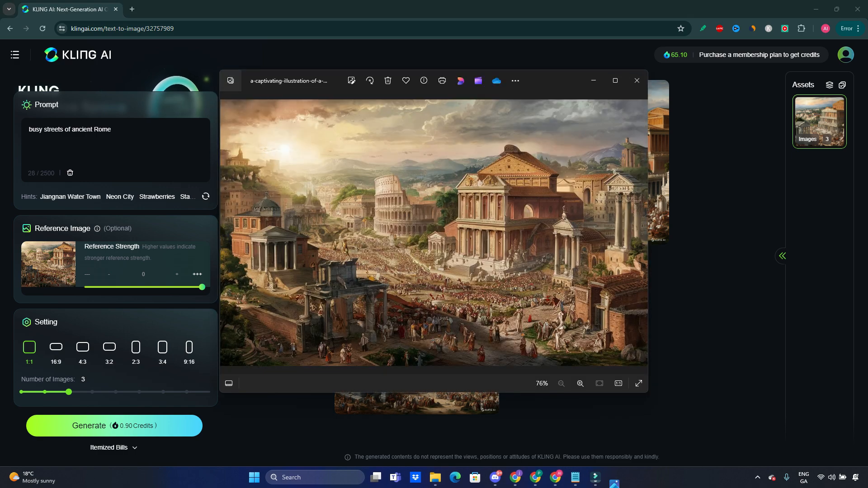
click(616, 80)
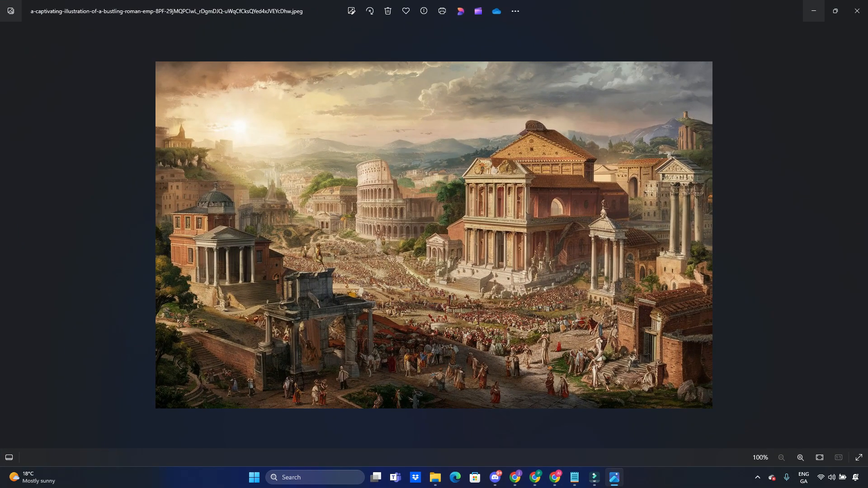
click(814, 11)
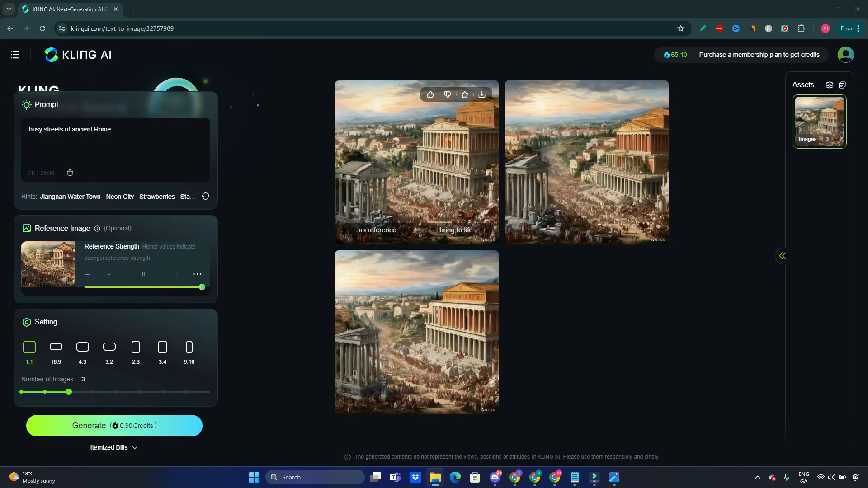
click(420, 190)
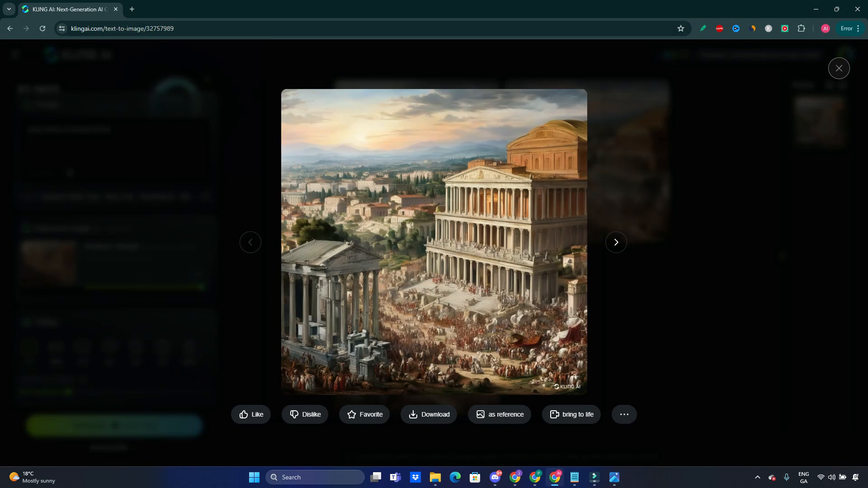
click(839, 68)
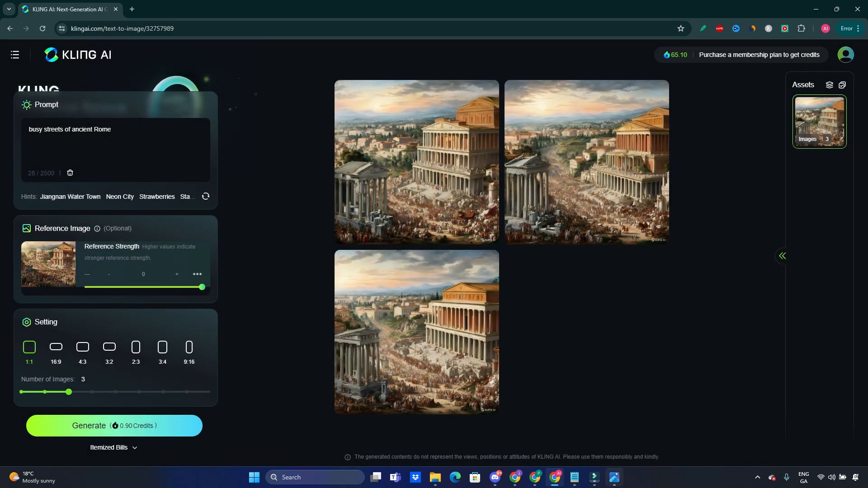
- Compare the original Roman street picture with the second and third generated images, enlarging the second one
click(614, 477)
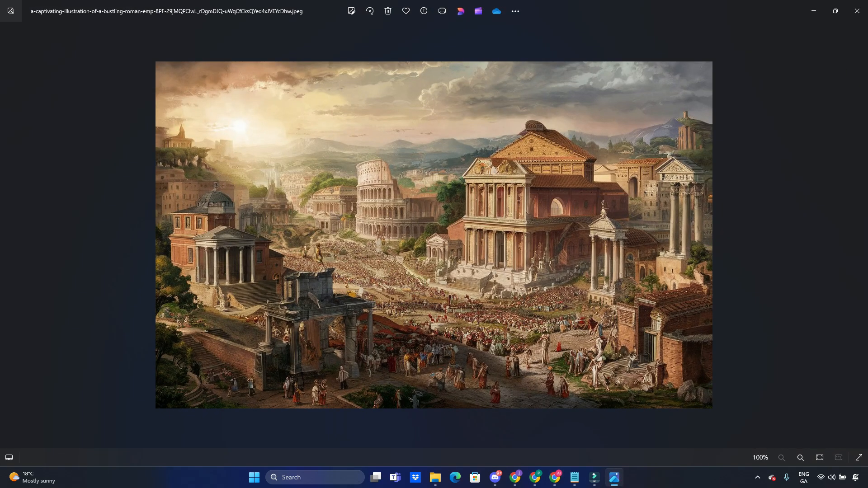
click(814, 11)
click(587, 162)
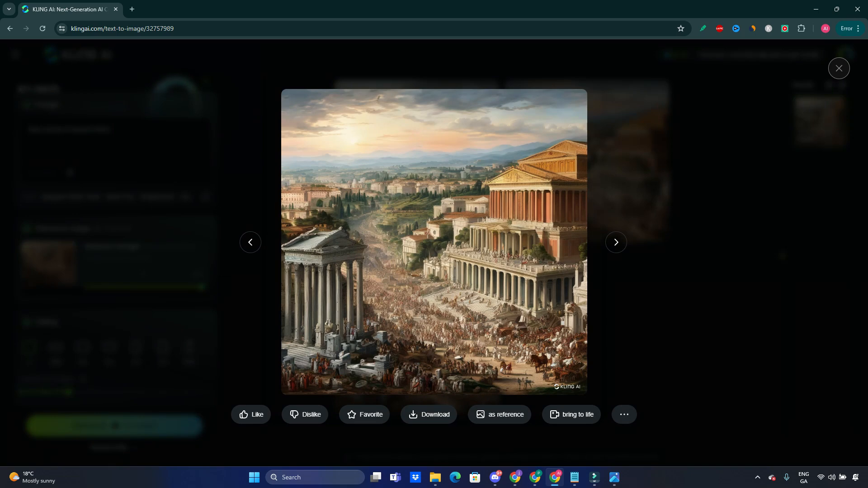
key(Escape)
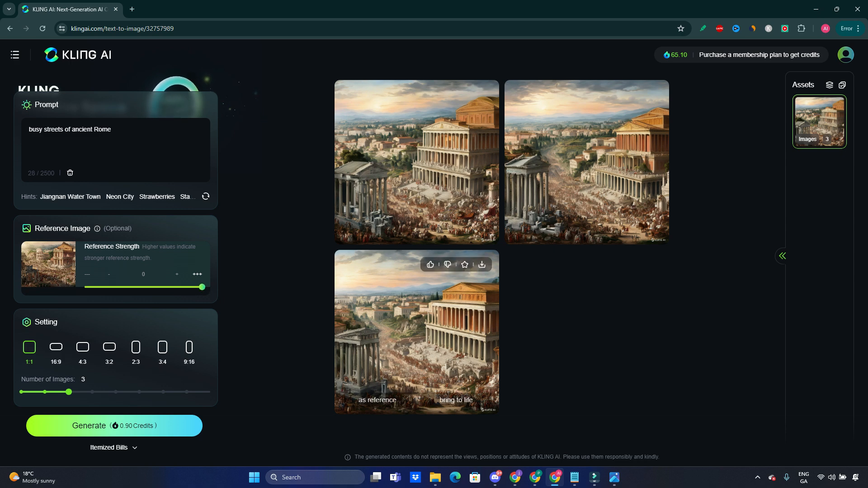
click(614, 477)
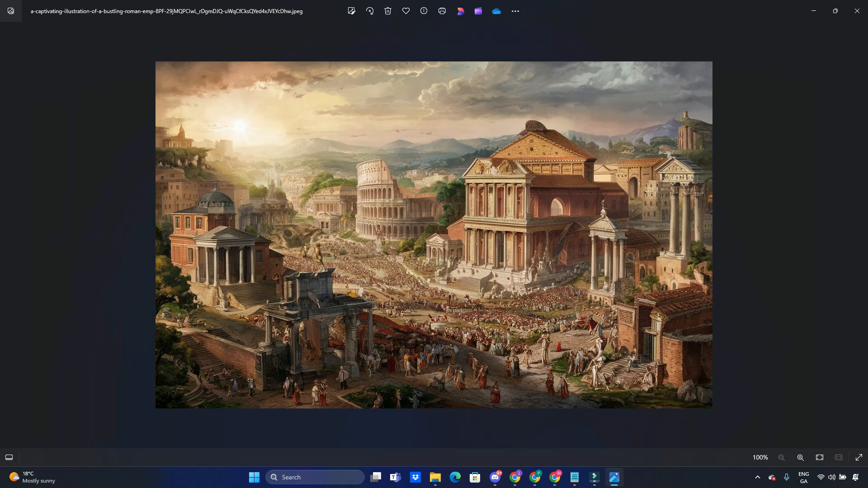
click(814, 11)
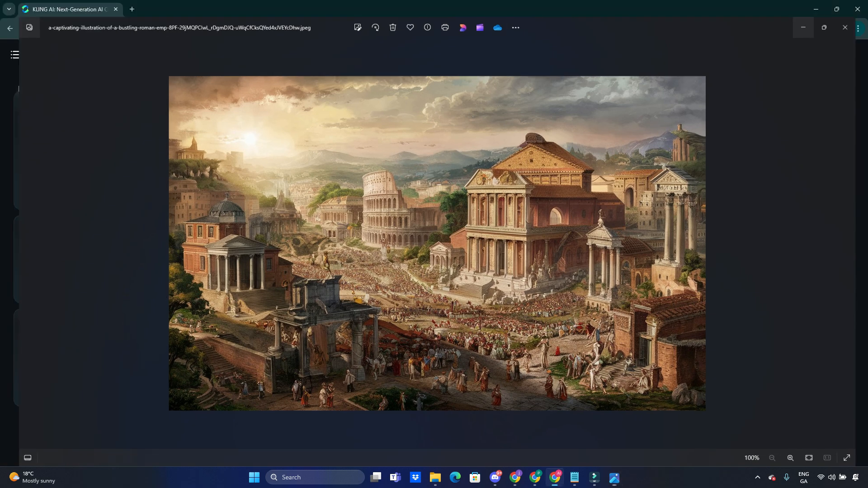
- Lower the reference strength to its minimum, set the number of images to 2, and generate a new set
drag(202, 287, 85, 287)
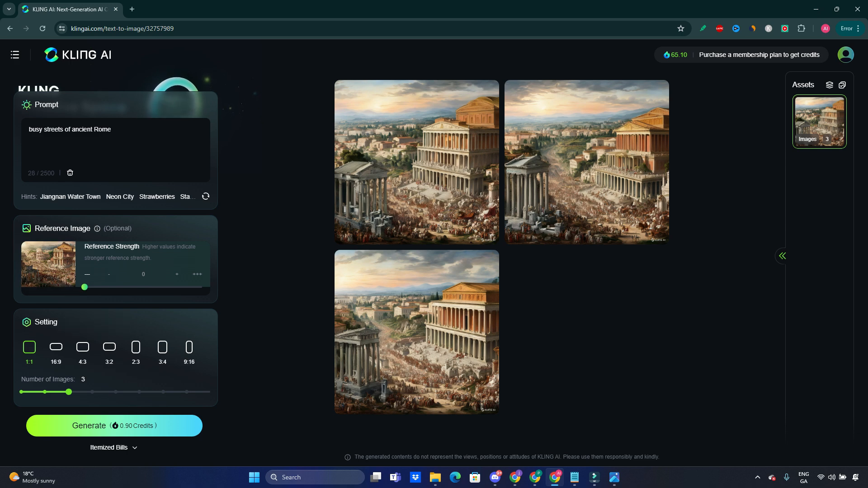
mouse_move(69, 392)
drag(68, 392, 44, 392)
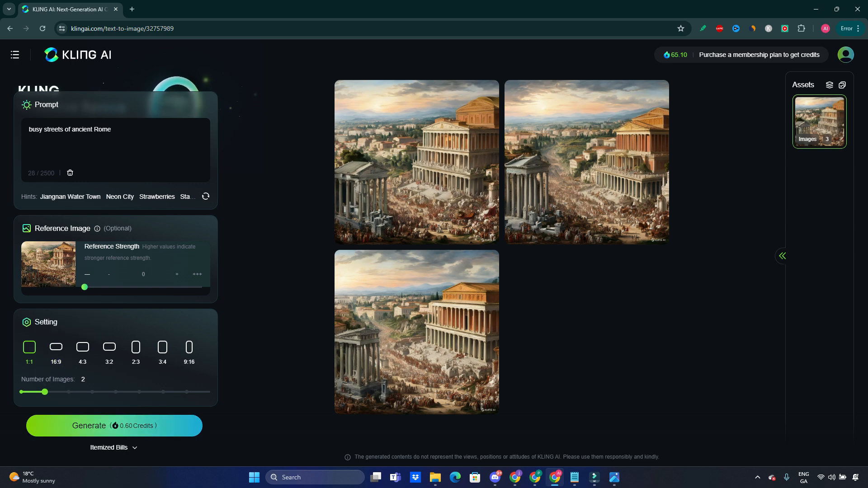
mouse_move(131, 448)
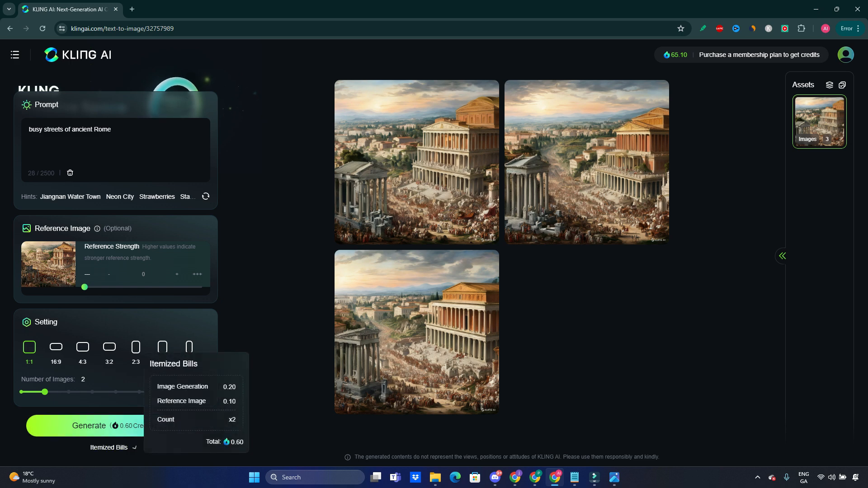
click(89, 425)
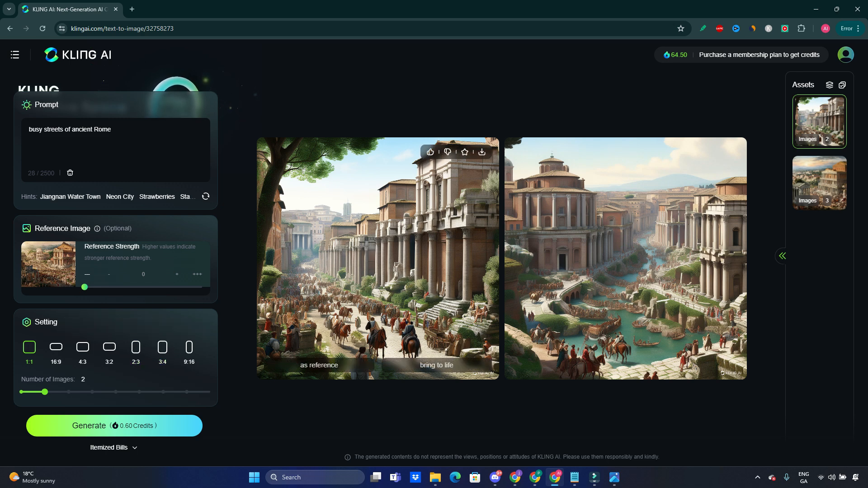
- View both newly generated images enlarged and compare them with the original Roman street picture
click(393, 267)
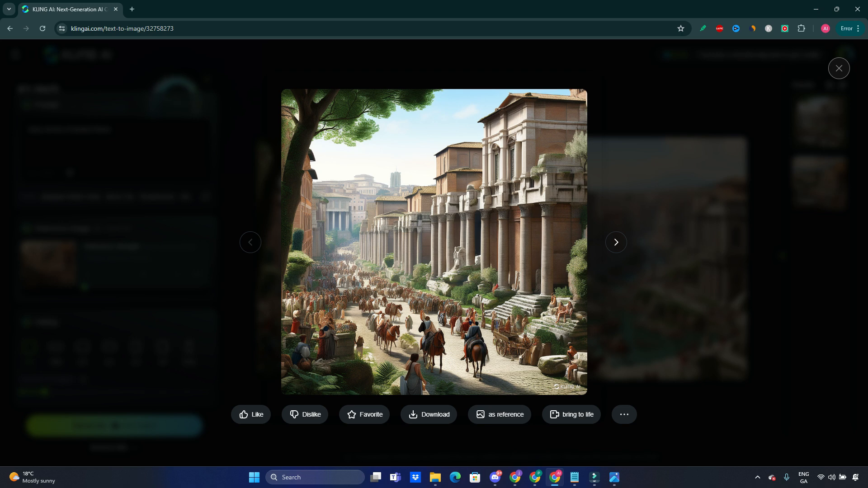
click(614, 478)
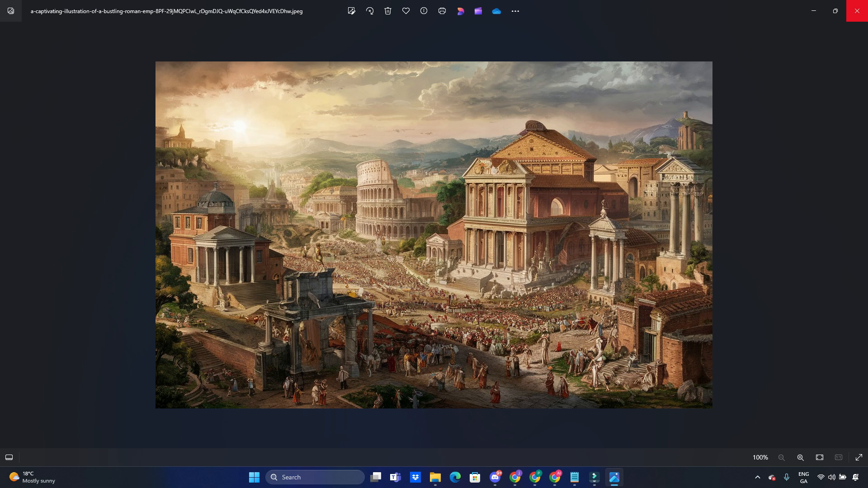
click(813, 11)
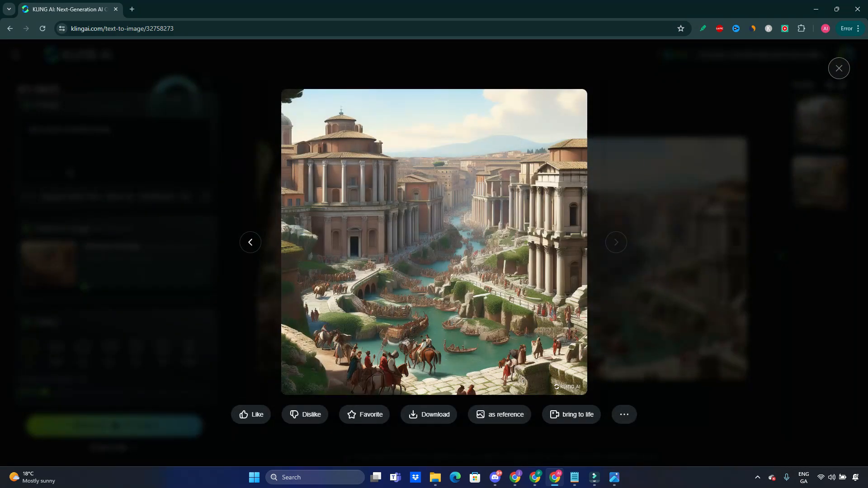
click(839, 69)
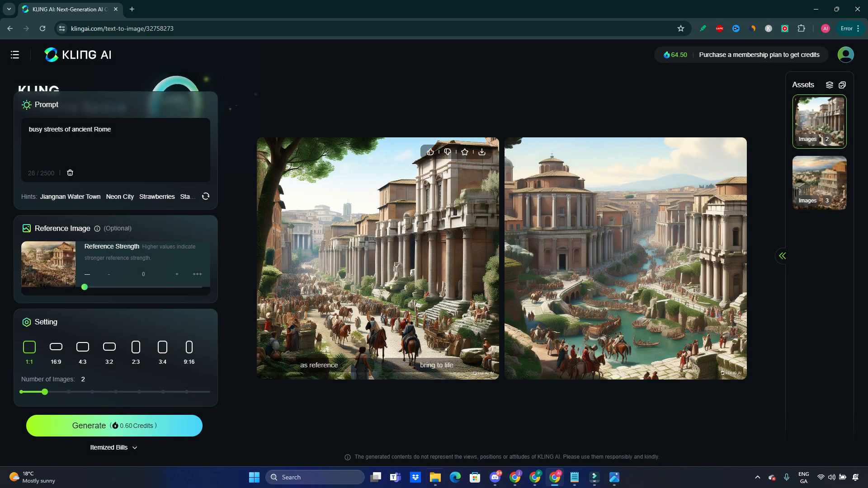
click(614, 478)
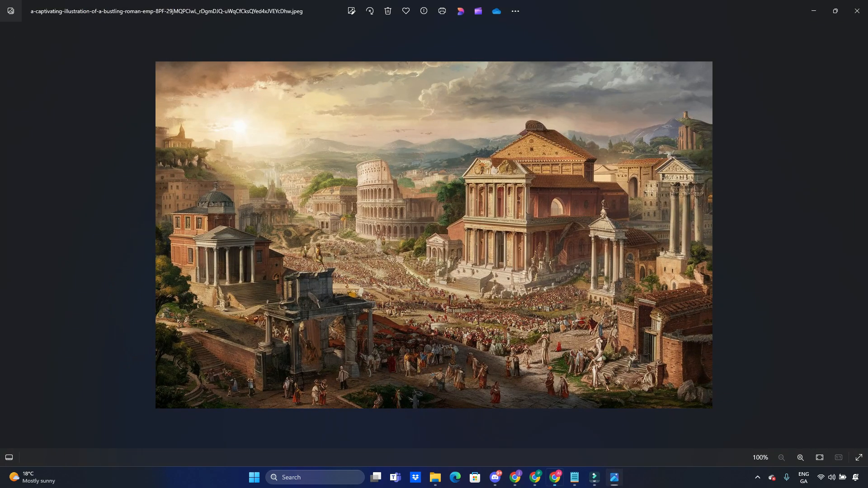
click(614, 478)
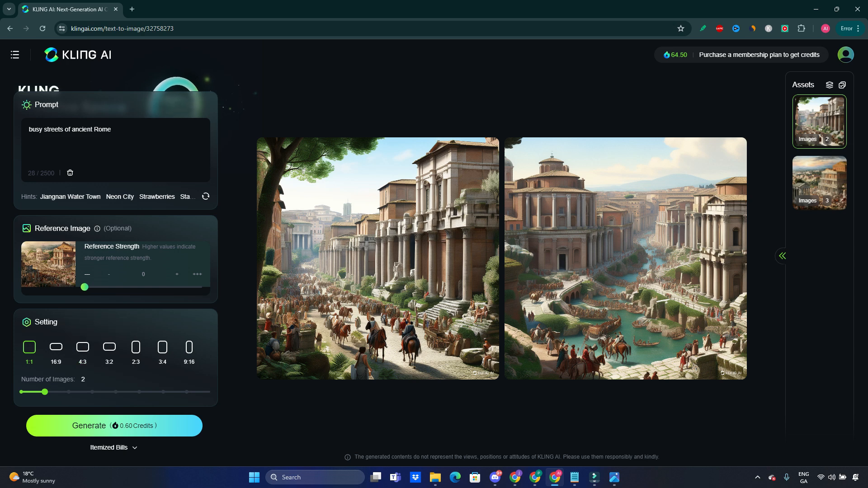
- Raise the reference strength to slightly below the middle of its range and go to the AI Videos generator
drag(84, 286, 131, 287)
mouse_move(15, 54)
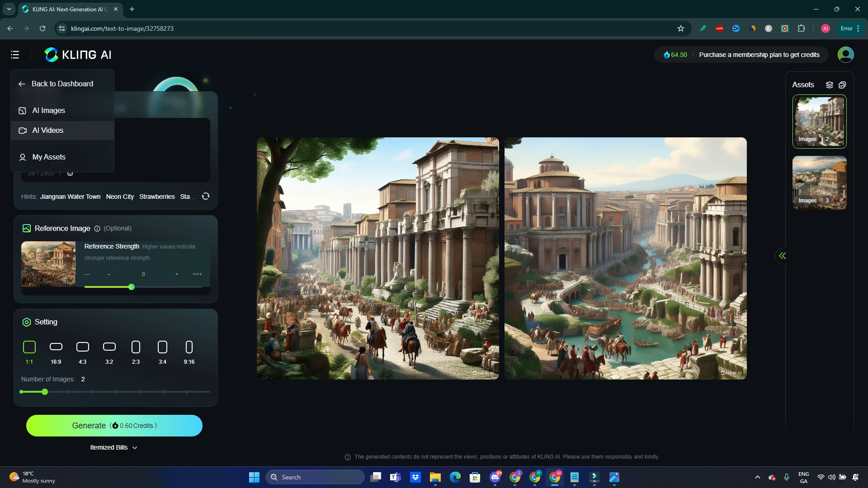
click(48, 131)
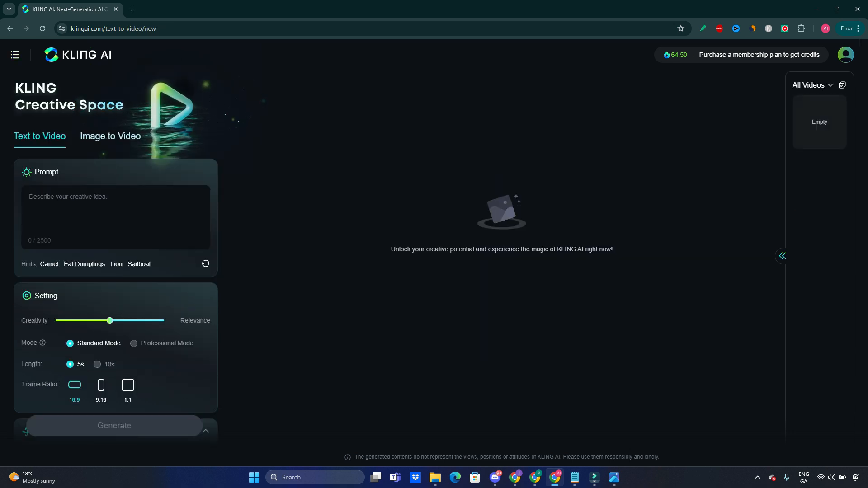
- Enter "busy streets of Ancient Rome" as the text-to-video prompt, with a capital A in Ancient
click(108, 212)
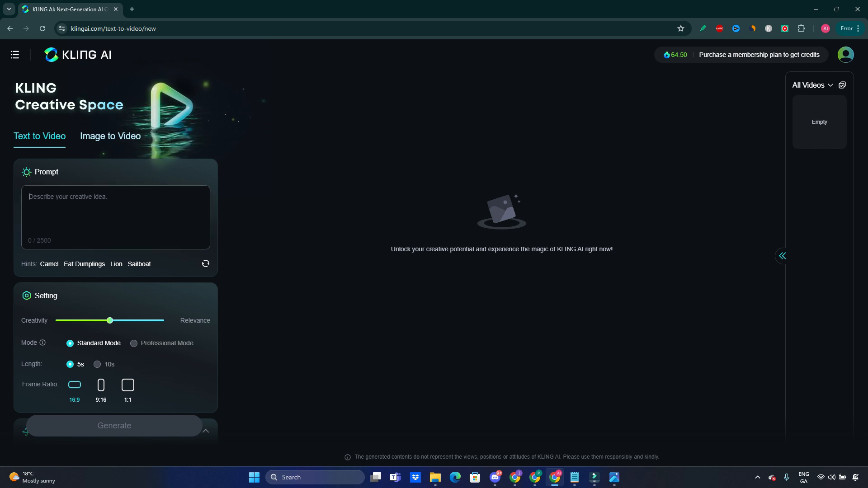
text(busy streets of ancient Rome)
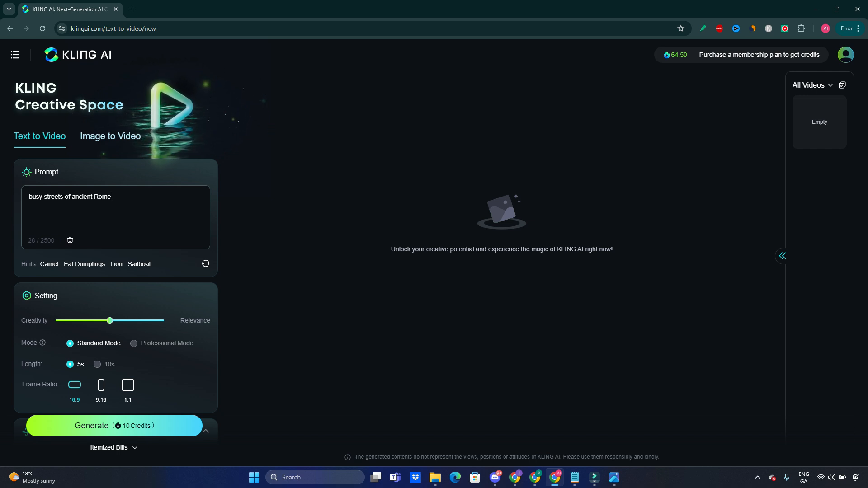
key(BackSpace)
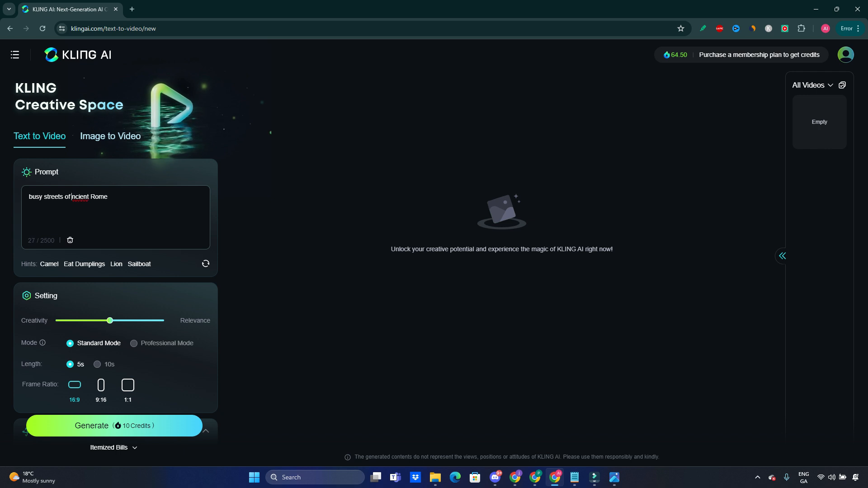
key(Caps_Lock)
text(A)
key(Caps_Lock)
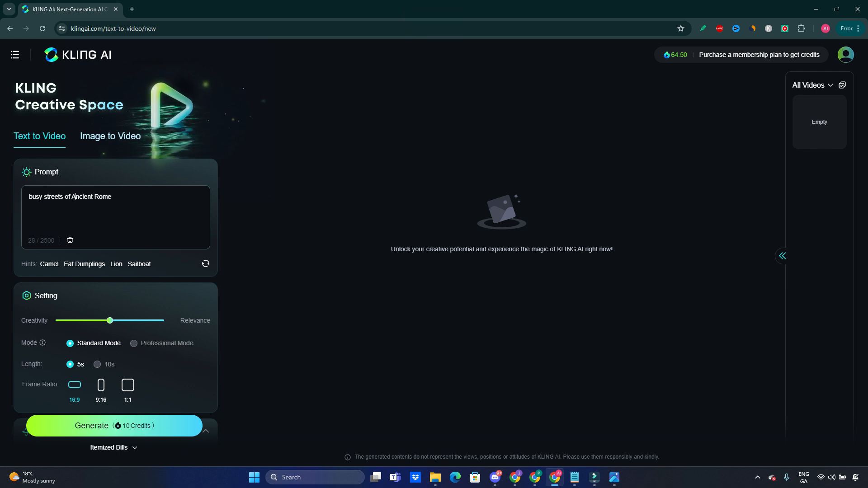
- Try the Creativity–Relevance balance at both full relevance and full creativity, and return it to the middle
scroll(116, 253, down, 4)
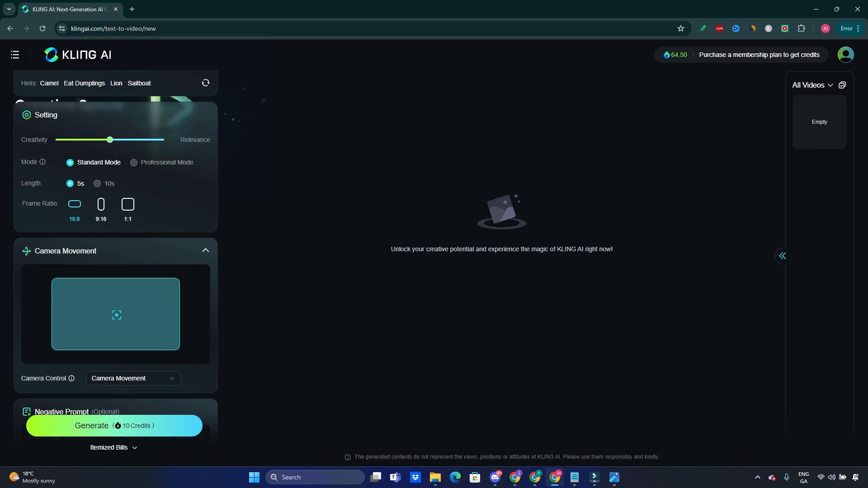
scroll(116, 253, up, 3)
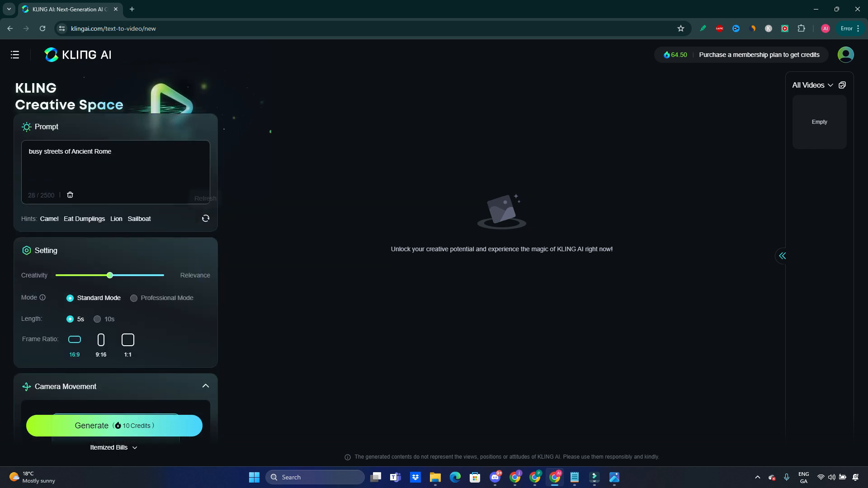
scroll(205, 219, down, 1)
mouse_move(42, 252)
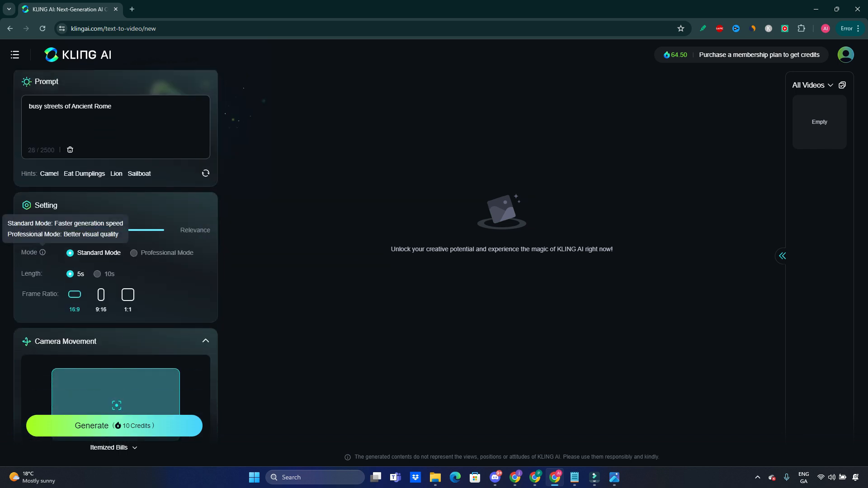
drag(109, 230, 164, 230)
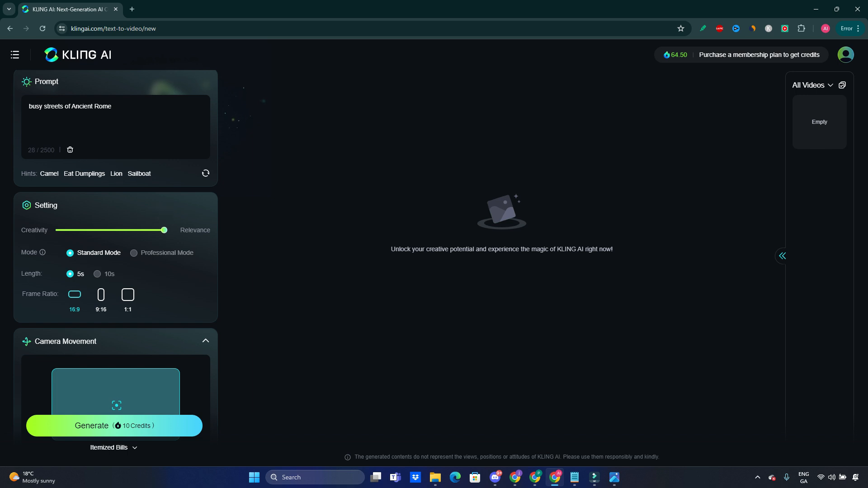
mouse_move(164, 230)
drag(164, 230, 56, 230)
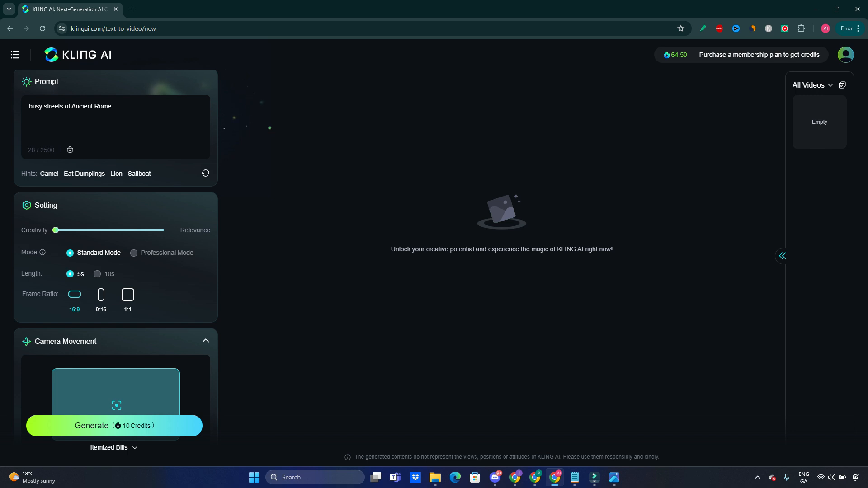
mouse_move(56, 230)
drag(56, 230, 165, 231)
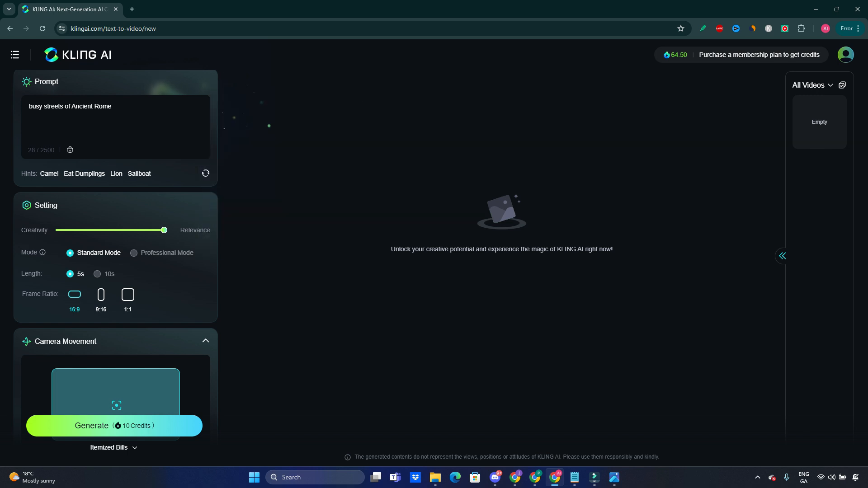
mouse_move(164, 230)
drag(164, 230, 110, 230)
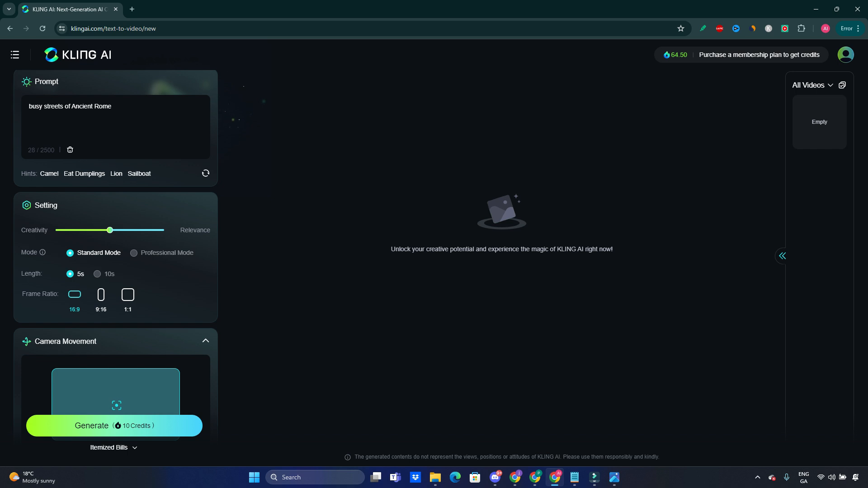
- Highlight "Ancient Rome" in the prompt and read the explanations of the video modes and the 10s length option
drag(70, 107, 112, 106)
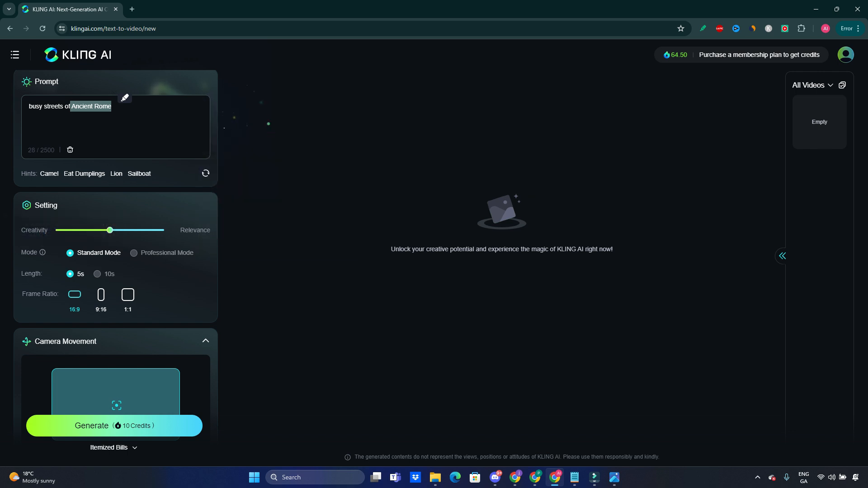
mouse_move(42, 253)
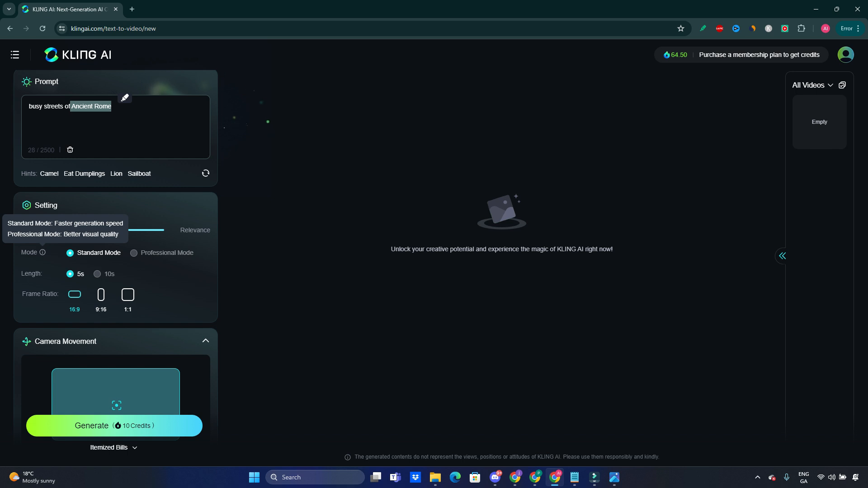
mouse_move(164, 253)
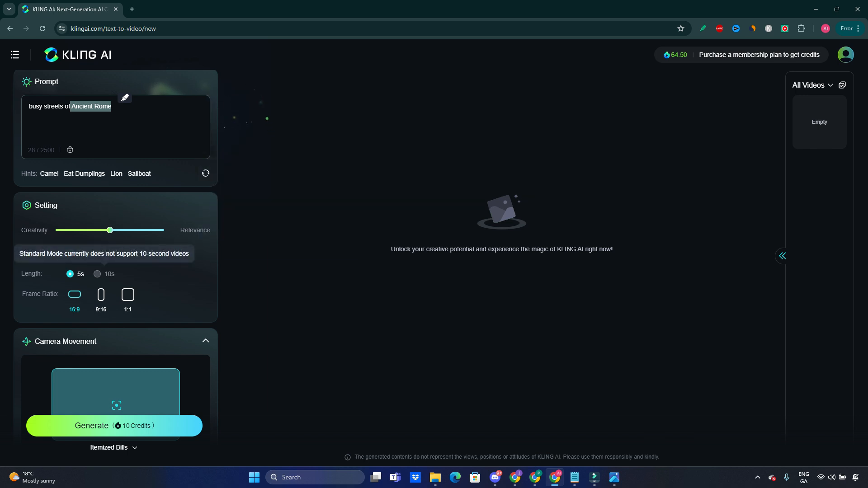
- Try to choose the 10s video length, compare the frame ratio options, and set the frame ratio to 9:16
click(98, 274)
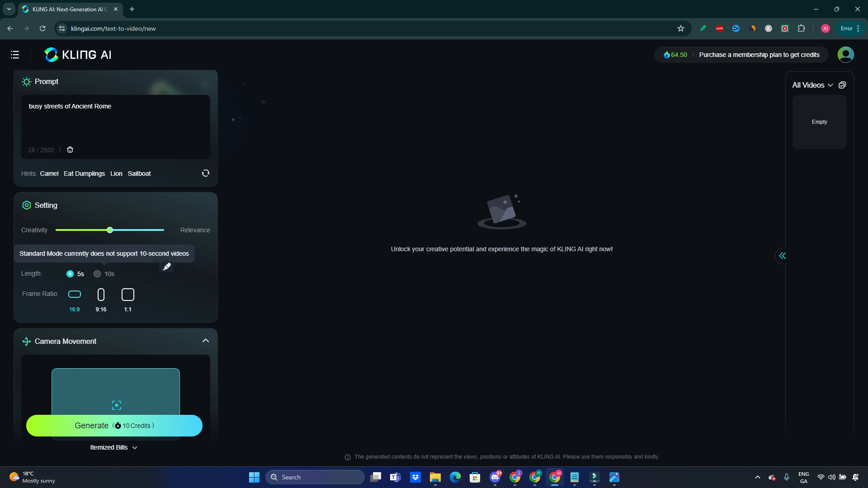
mouse_move(166, 254)
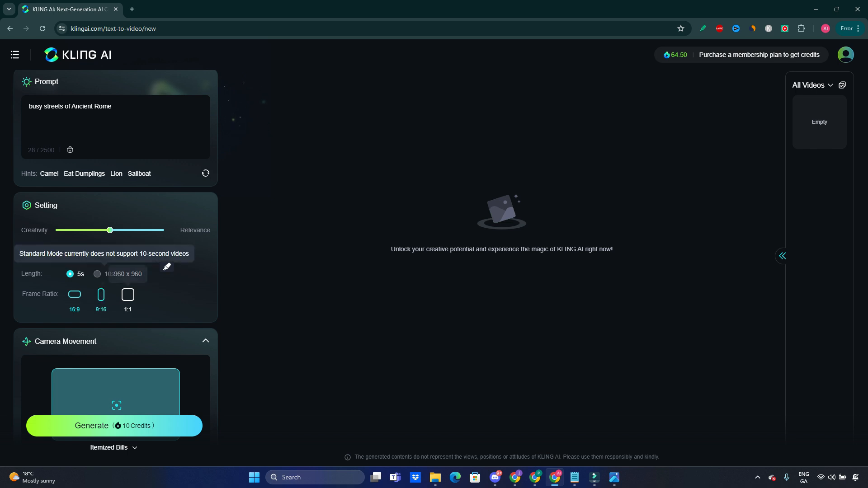
click(102, 293)
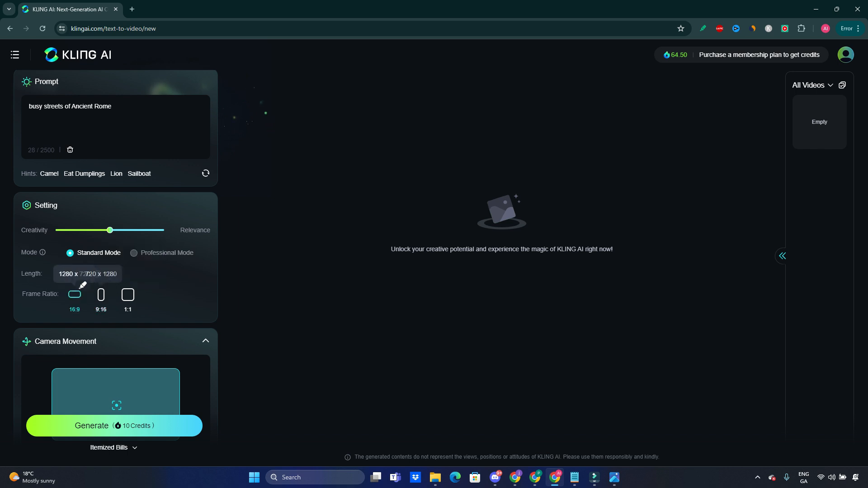
click(81, 291)
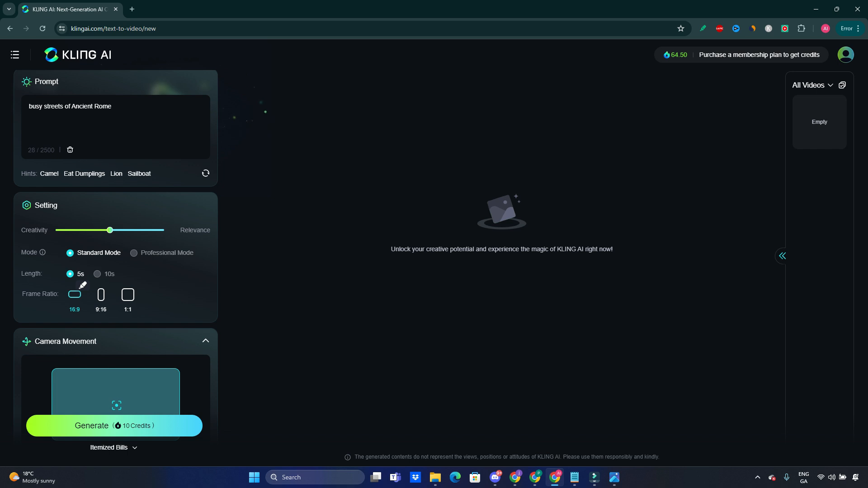
click(101, 293)
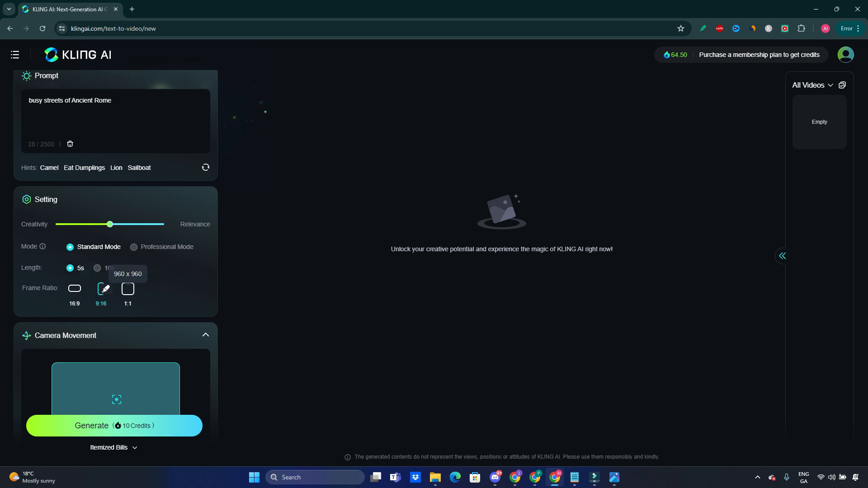
- Review the camera movement options, choose Vertical as the camera control, and set its value to -10
scroll(106, 290, down, 2)
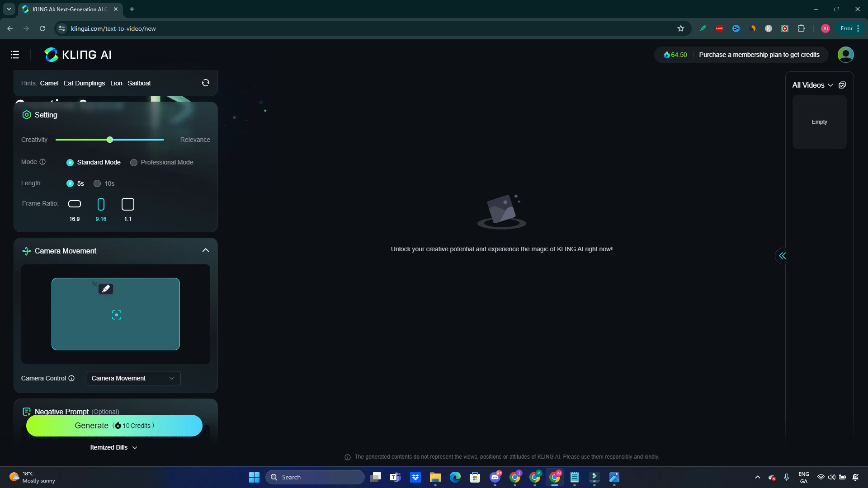
mouse_move(71, 379)
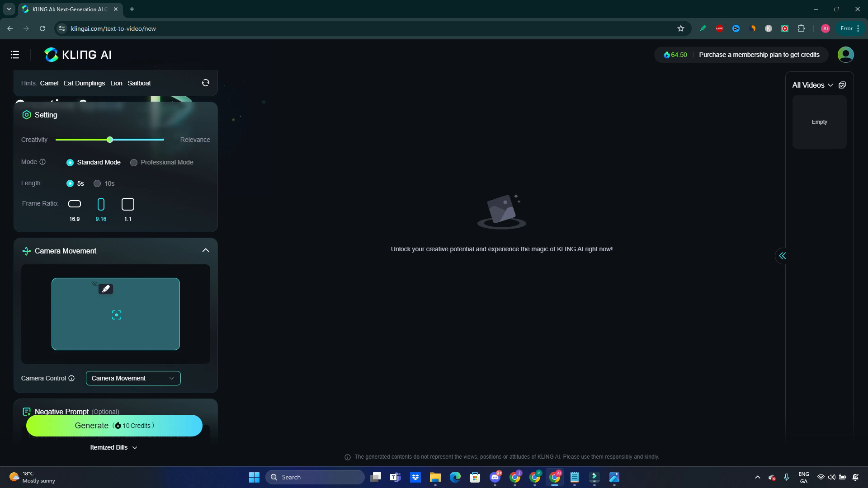
click(133, 378)
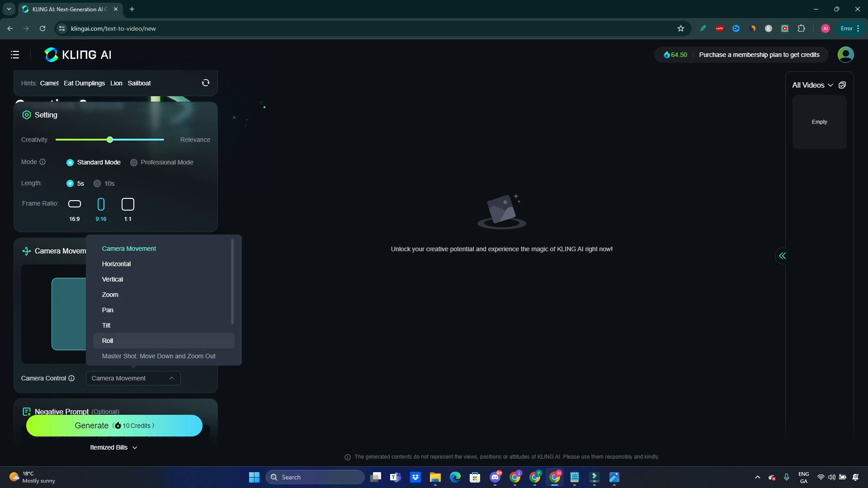
scroll(158, 298, down, 2)
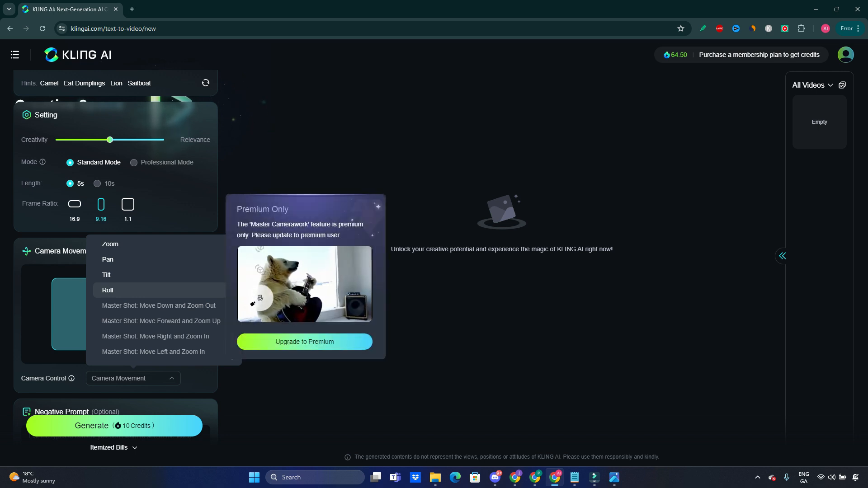
scroll(117, 264, up, 2)
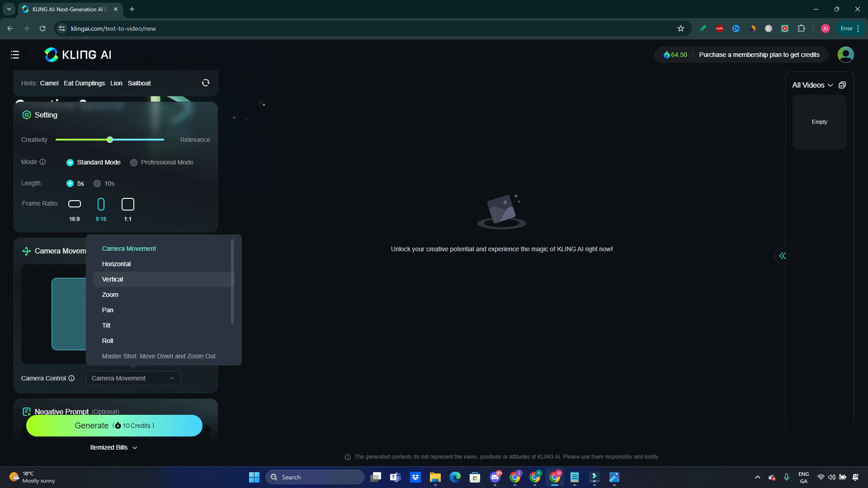
click(112, 279)
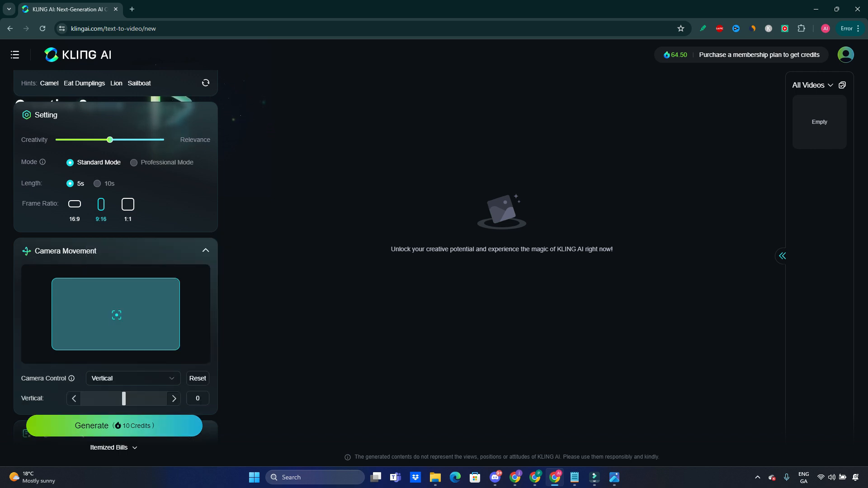
scroll(116, 271, down, 1)
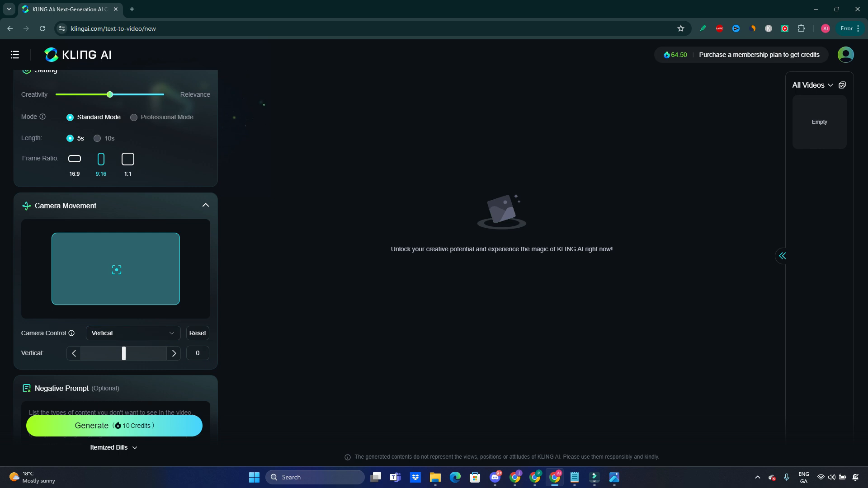
drag(124, 353, 83, 353)
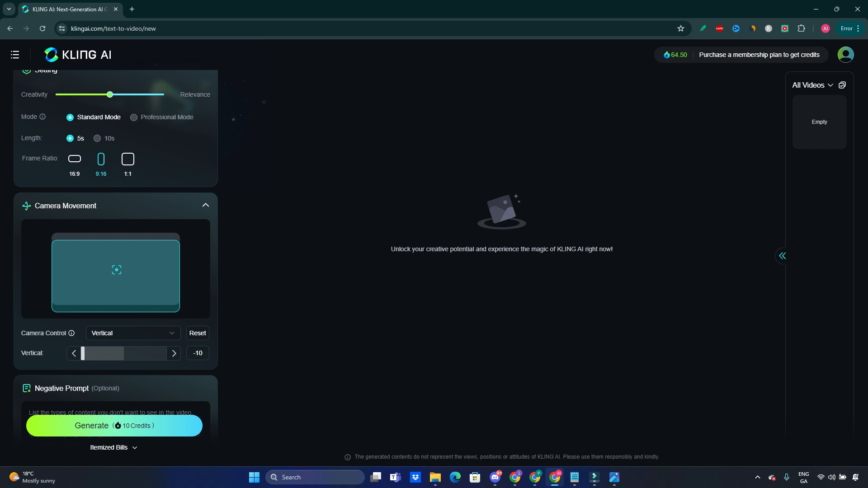
- Check the itemized credit cost and generate the Standard Mode video, leaving the negative prompt empty
scroll(131, 335, down, 2)
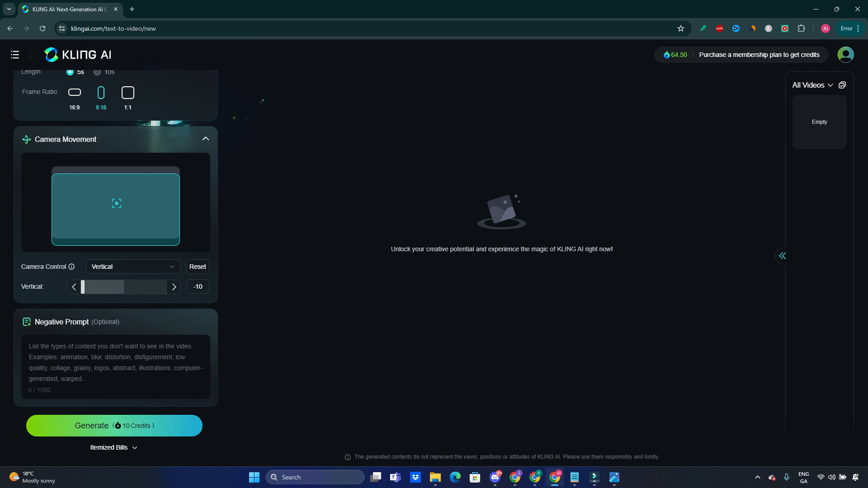
mouse_move(114, 448)
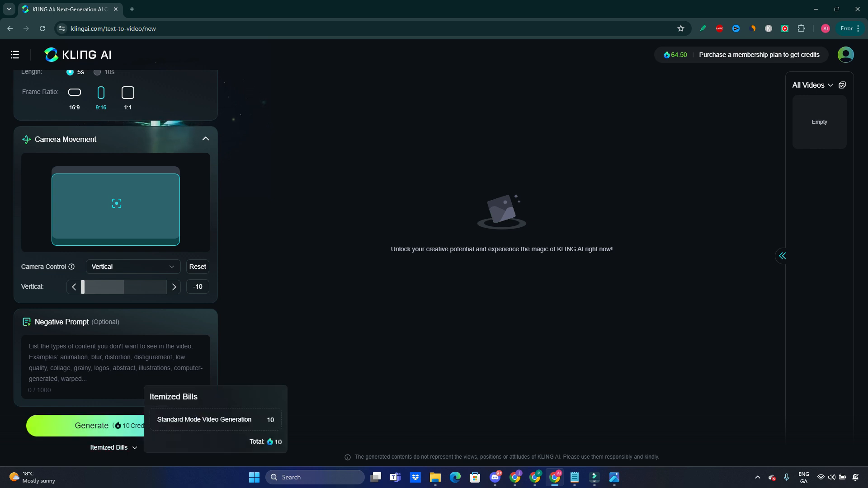
click(114, 426)
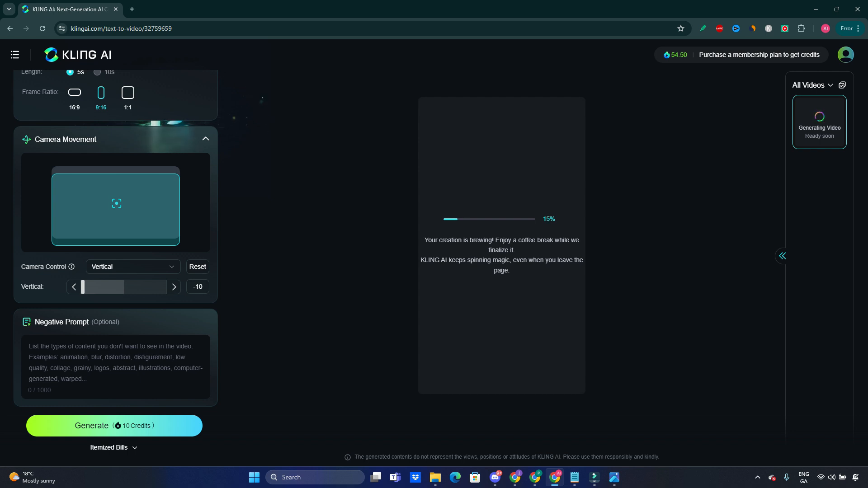
mouse_move(675, 55)
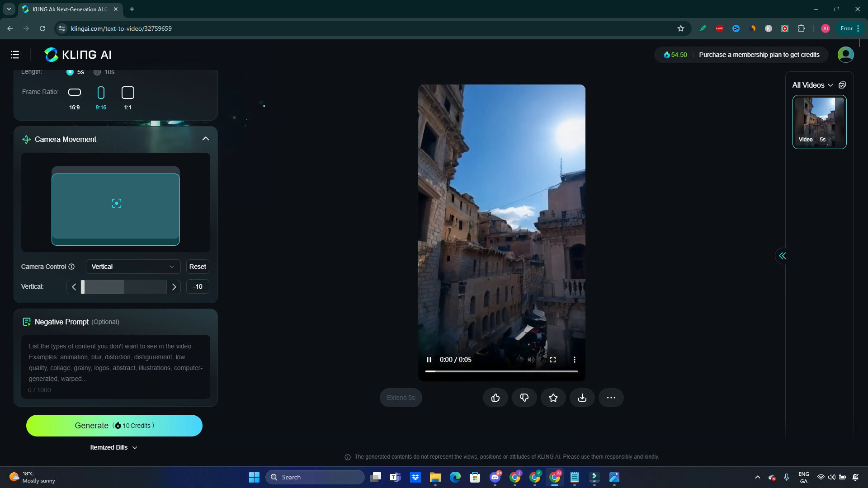
- Watch the generated Ancient Rome street video in full screen, leaving and re-entering the full-screen view once
click(552, 360)
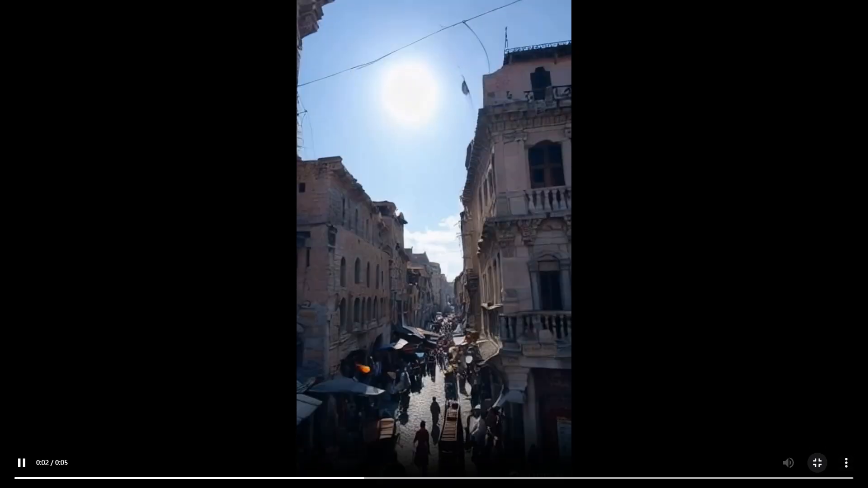
key(Escape)
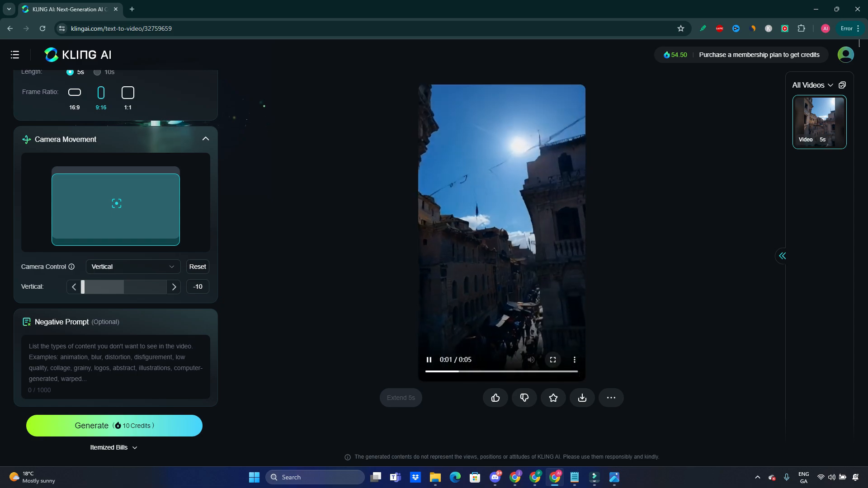
click(553, 361)
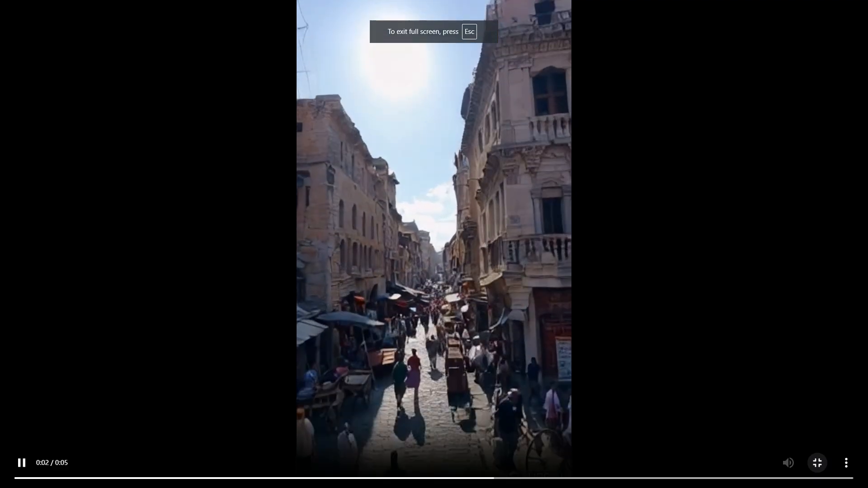